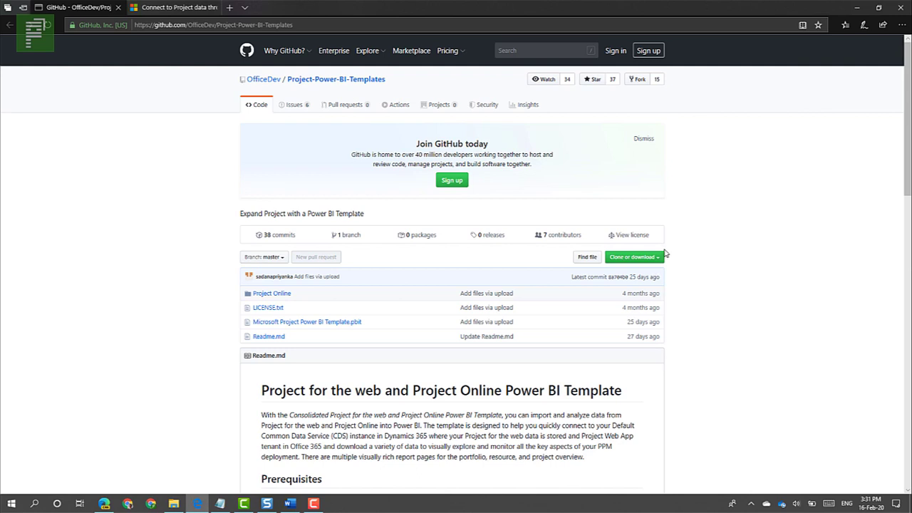
{"action": "left_click", "coordinate": [658, 257]}
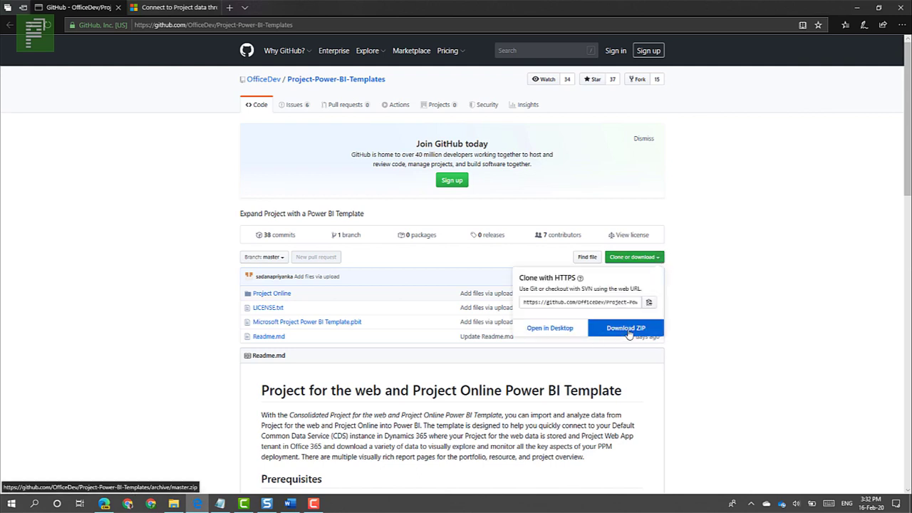
{"action": "left_click", "coordinate": [629, 332]}
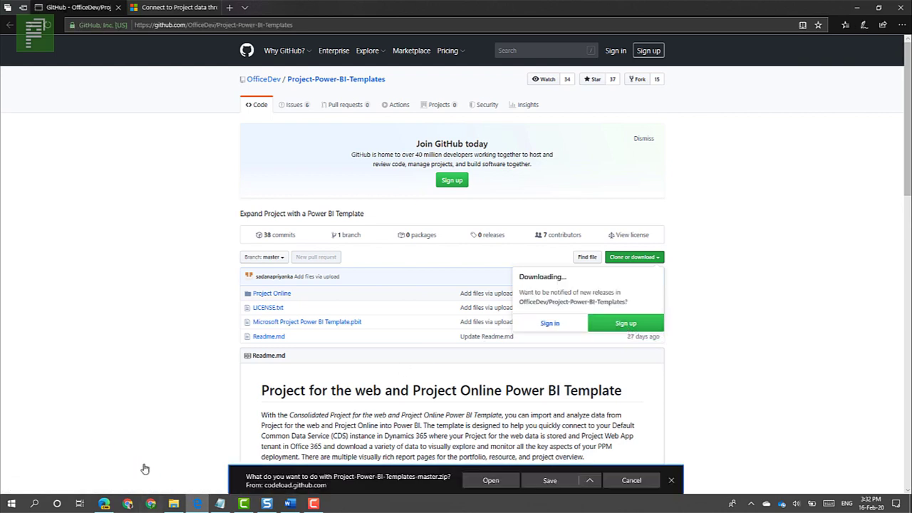
{"action": "left_click", "coordinate": [631, 480]}
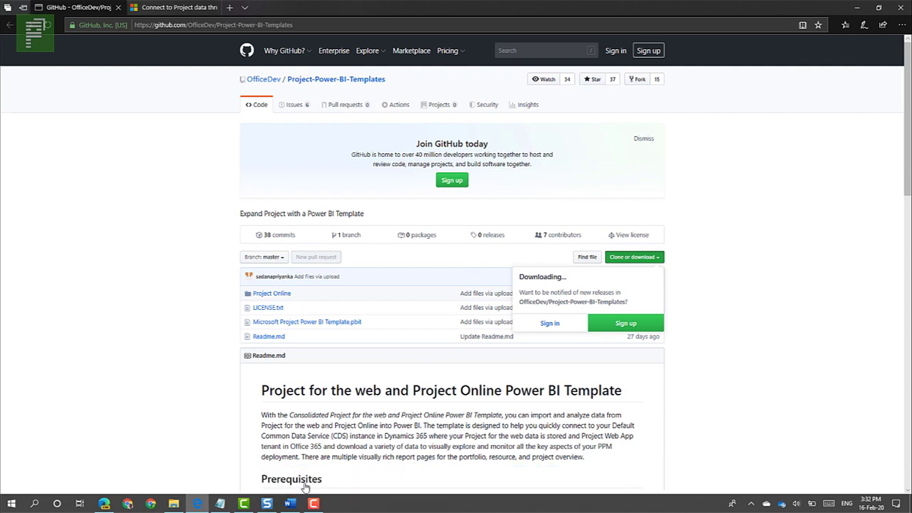
Switch to File Explorer and open Microsoft Project Power BI Template.pbit from the Project-Power-BI-Templates-master folder
{"action": "left_click", "coordinate": [175, 504]}
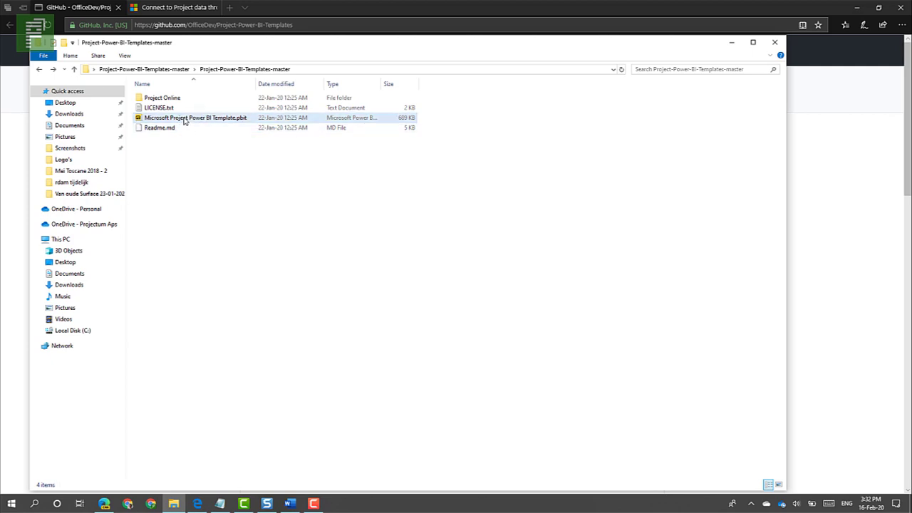
{"action": "left_click", "coordinate": [192, 118]}
{"action": "double_click", "coordinate": [194, 120]}
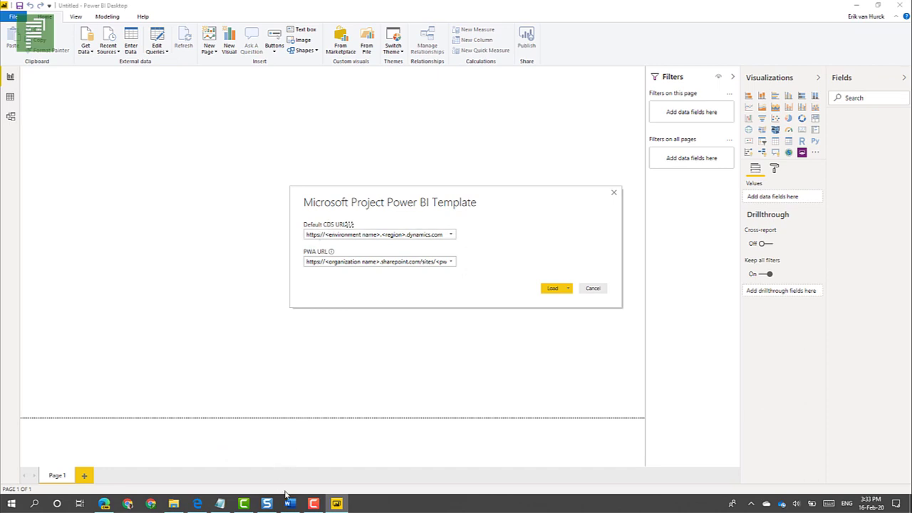
Switch to the InPrivate browser window and open the model-driven Project app from the Power Apps home page
{"action": "mouse_move", "coordinate": [183, 509]}
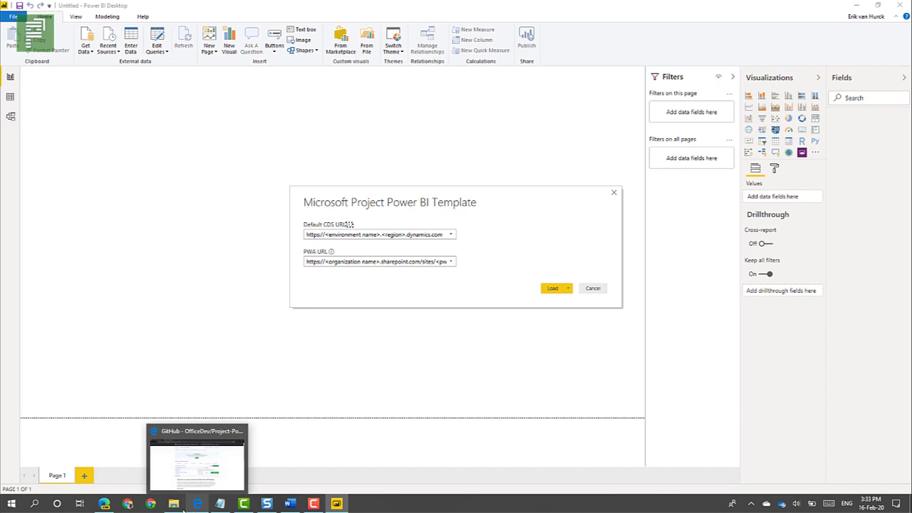
{"action": "left_click", "coordinate": [113, 510]}
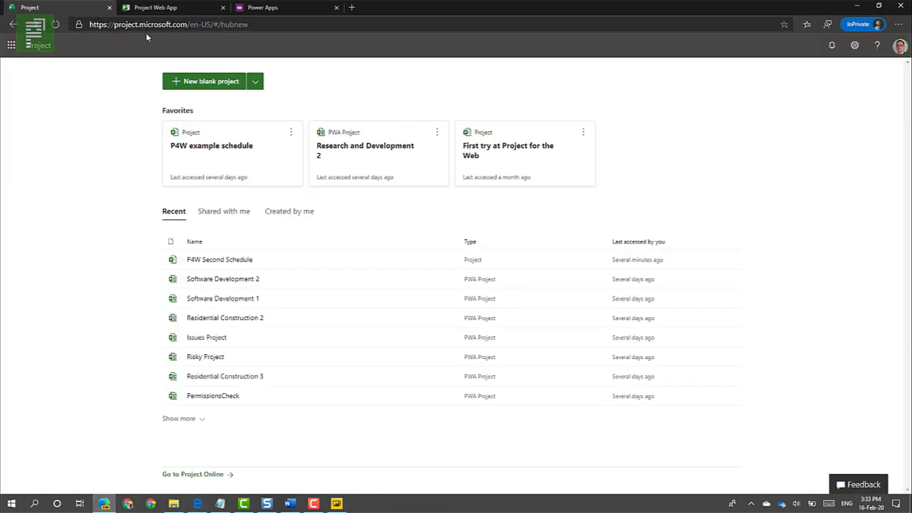
{"action": "left_click", "coordinate": [259, 9]}
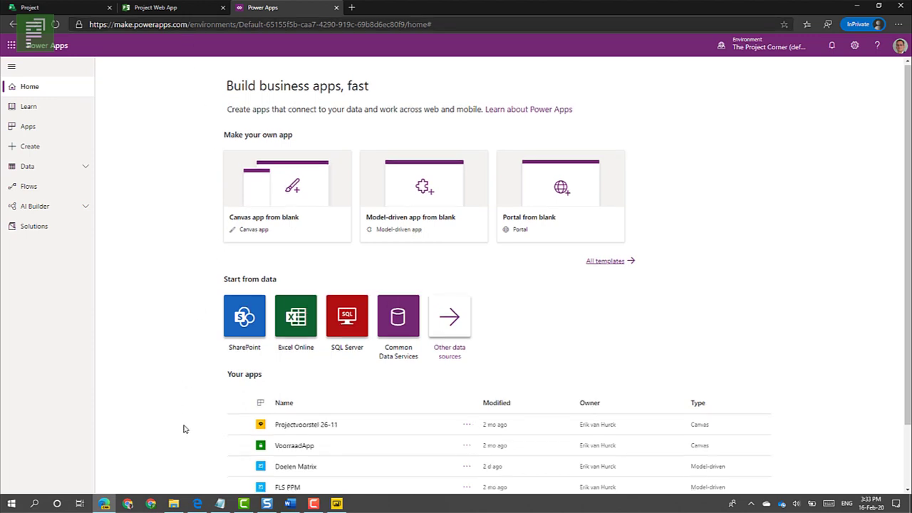
{"action": "scroll", "coordinate": [227, 422], "scroll_direction": "down", "scroll_amount": 2}
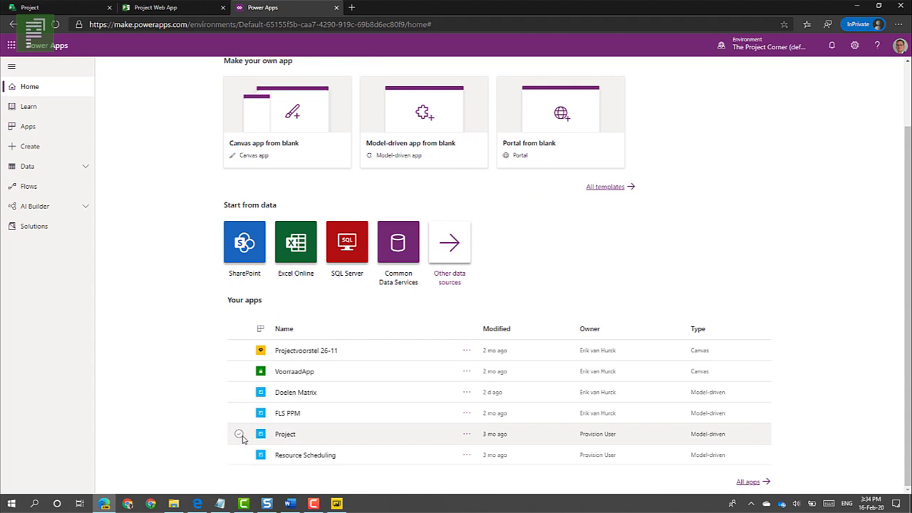
{"action": "left_click", "coordinate": [239, 434]}
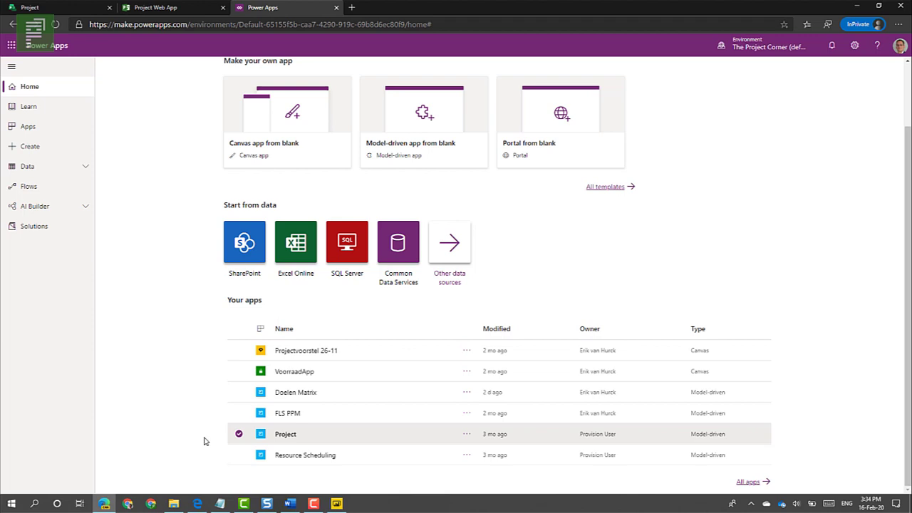
{"action": "left_click", "coordinate": [284, 435]}
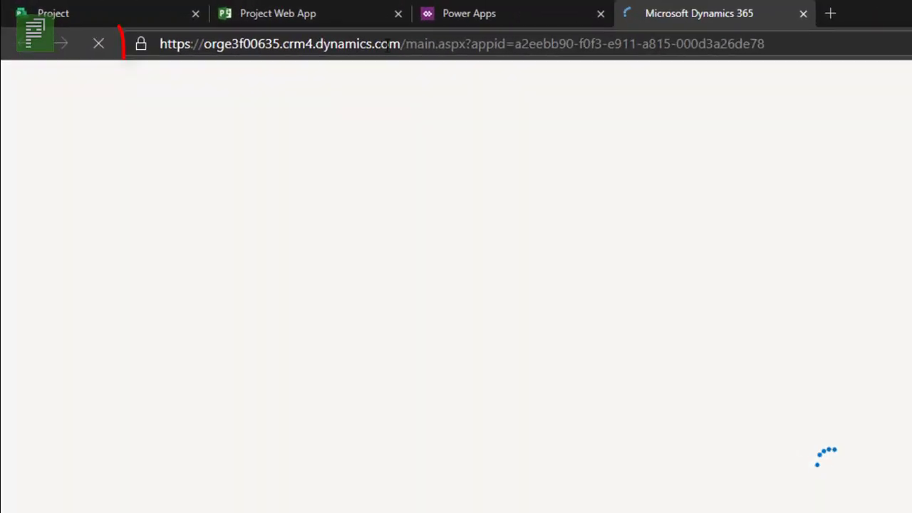
{"action": "left_click_drag", "start_coordinate": [400, 44], "coordinate": [159, 44]}
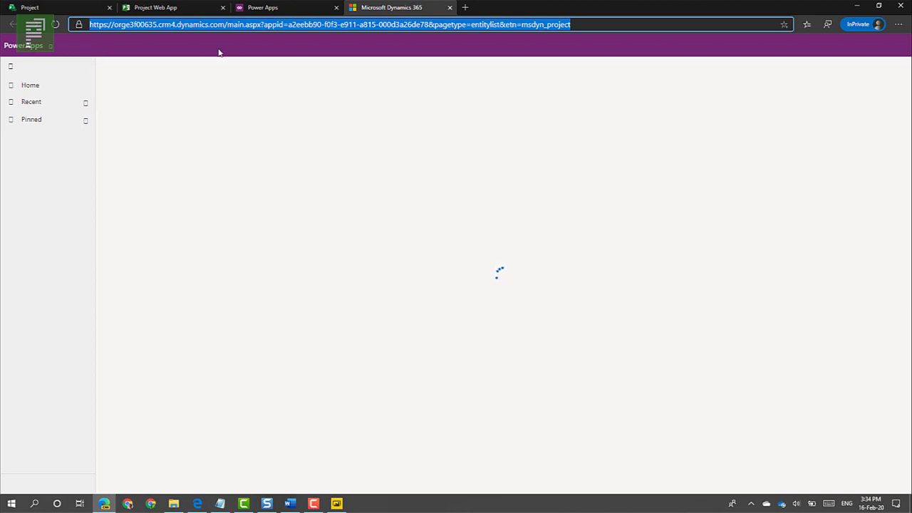
{"action": "left_click", "coordinate": [231, 26]}
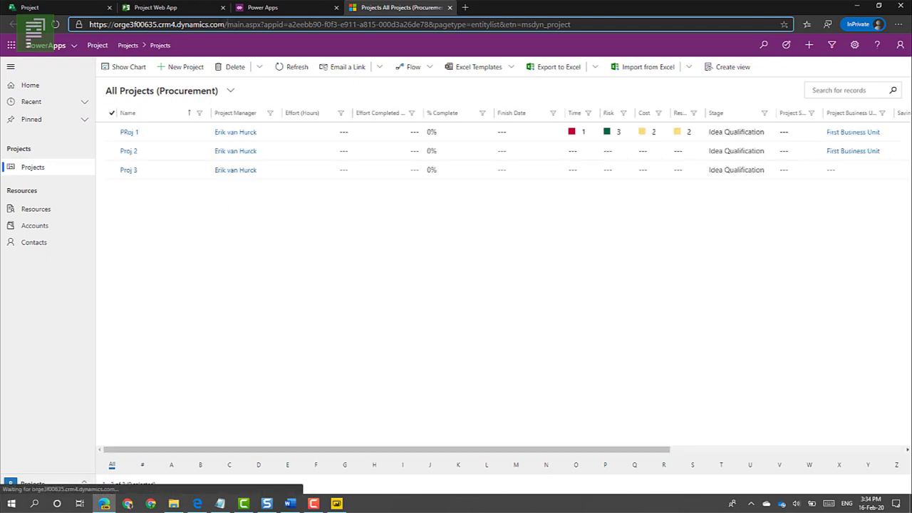
{"action": "left_click_drag", "start_coordinate": [228, 24], "coordinate": [88, 25]}
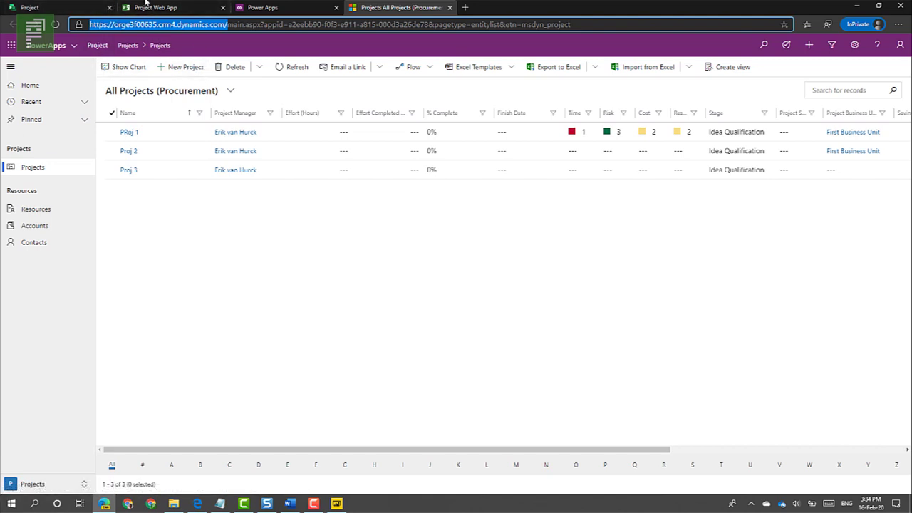
{"action": "mouse_move", "coordinate": [225, 507]}
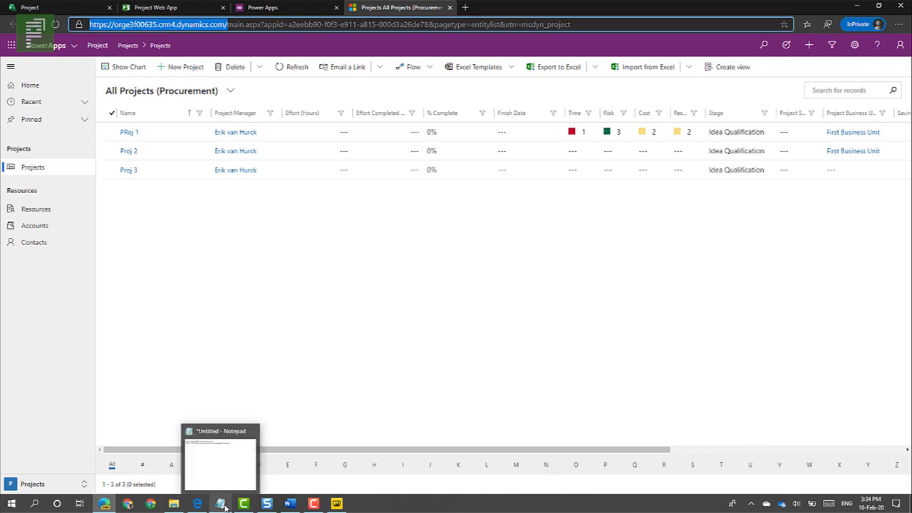
{"action": "left_click", "coordinate": [167, 7]}
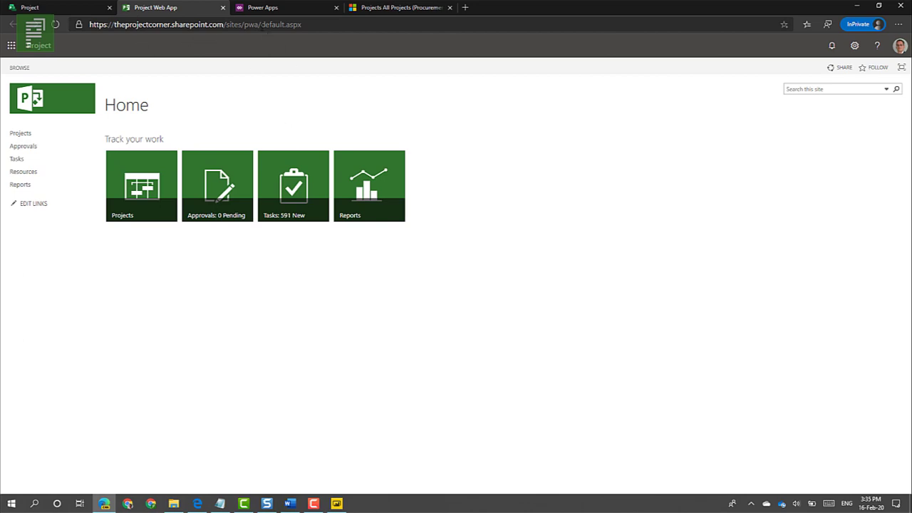
{"action": "left_click_drag", "start_coordinate": [258, 24], "coordinate": [89, 24]}
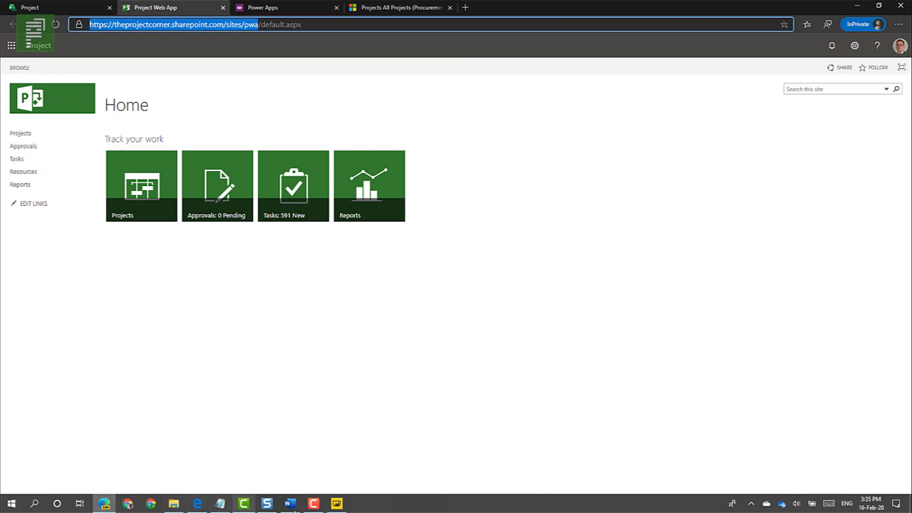
{"action": "left_click", "coordinate": [345, 506]}
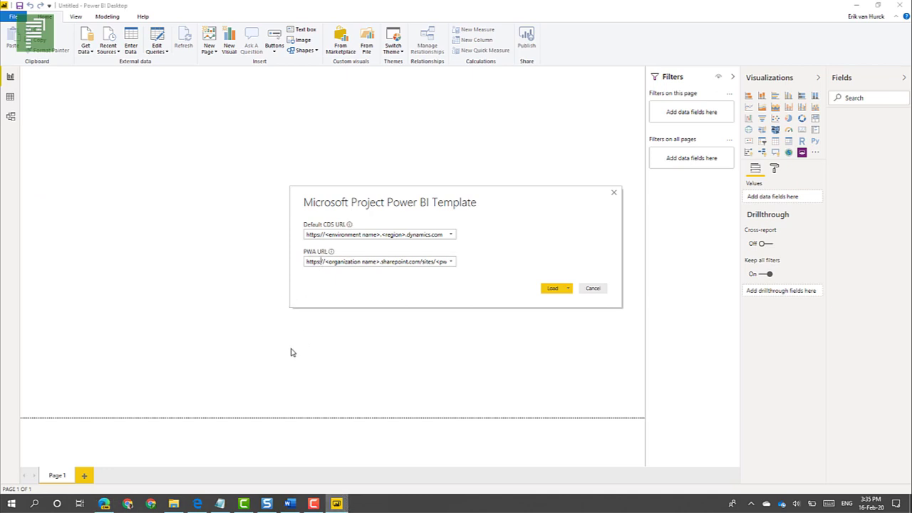
{"action": "key", "text": "alt+Tab"}
{"action": "key", "text": "Tab"}
{"action": "key", "text": "Tab"}
{"action": "key", "text": "Tab"}
{"action": "key", "text": "Tab"}
{"action": "key", "text": "Tab"}
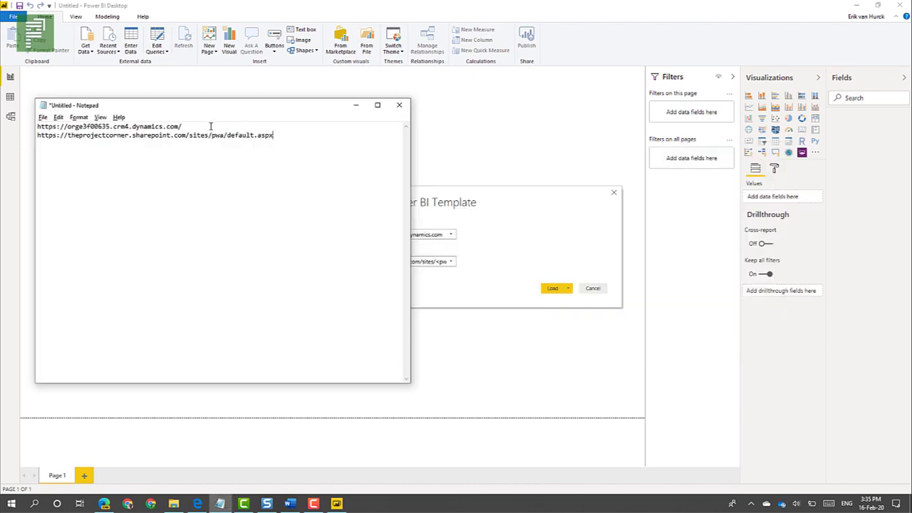
{"action": "left_click_drag", "start_coordinate": [209, 126], "coordinate": [4, 126]}
{"action": "key", "text": "ctrl+c"}
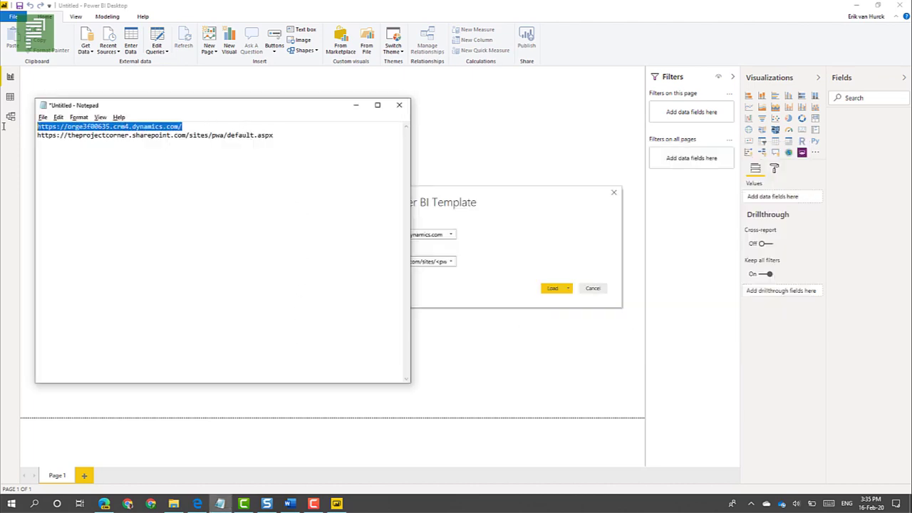
{"action": "left_click", "coordinate": [444, 234]}
{"action": "key", "text": "ctrl+v"}
{"action": "key", "text": "ctrl+a"}
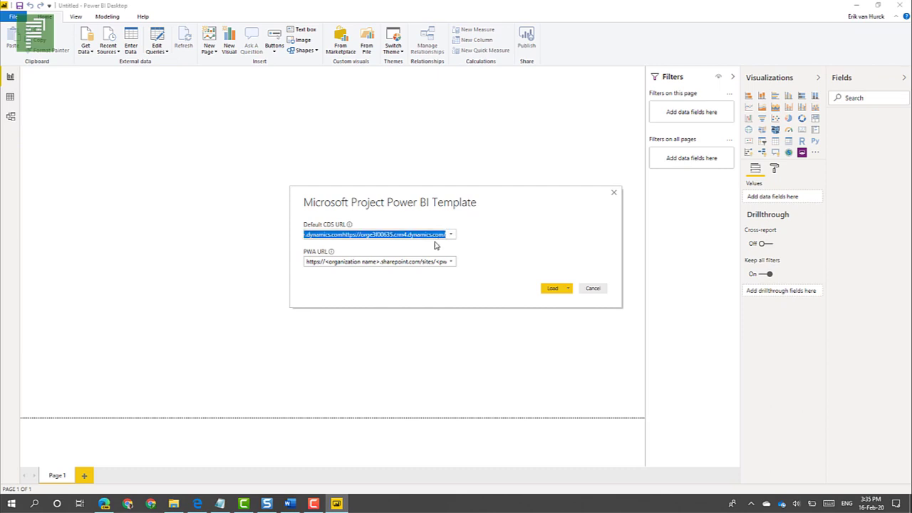
{"action": "key", "text": "ctrl+v"}
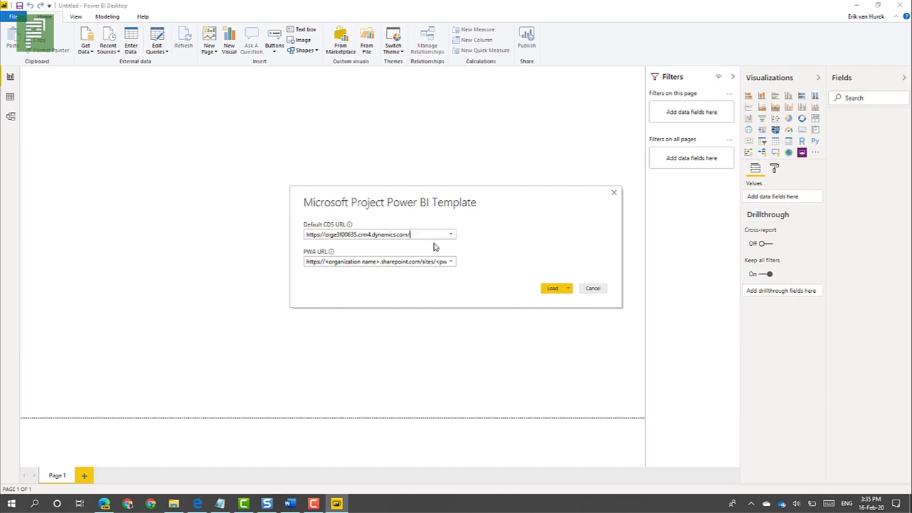
{"action": "left_click", "coordinate": [365, 259]}
{"action": "key", "text": "ctrl+a"}
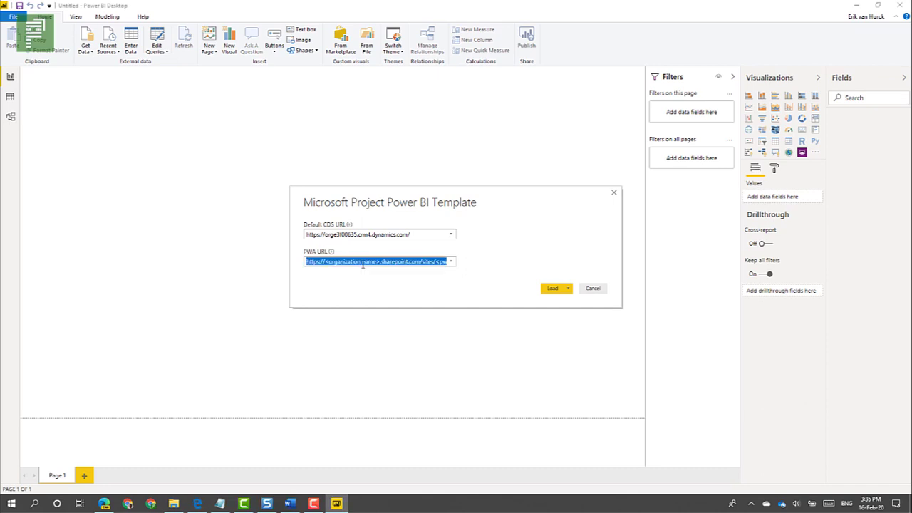
{"action": "key", "text": "alt+Tab"}
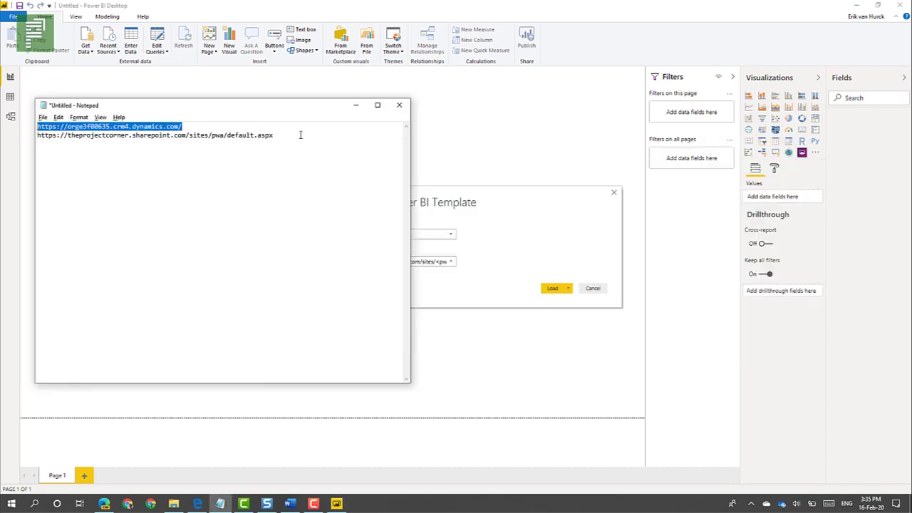
{"action": "left_click_drag", "start_coordinate": [301, 136], "coordinate": [1, 138]}
{"action": "key", "text": "ctrl+c"}
{"action": "key", "text": "alt+Tab"}
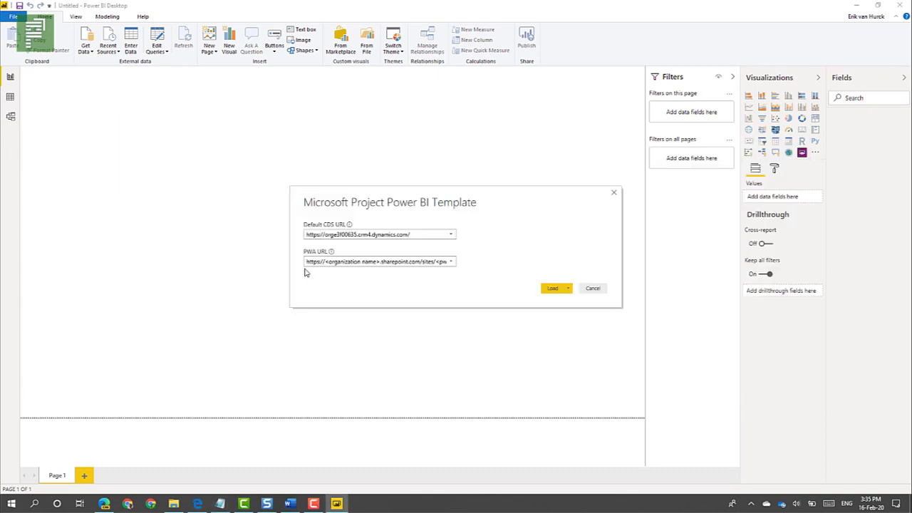
{"action": "left_click", "coordinate": [316, 263]}
{"action": "key", "text": "ctrl+a"}
{"action": "key", "text": "ctrl+v"}
{"action": "key", "text": "ctrl+shift+Left"}
{"action": "key", "text": "ctrl+shift+Left"}
{"action": "key", "text": "ctrl+shift+Left"}
{"action": "key", "text": "BackSpace"}
{"action": "left_click", "coordinate": [562, 291]}
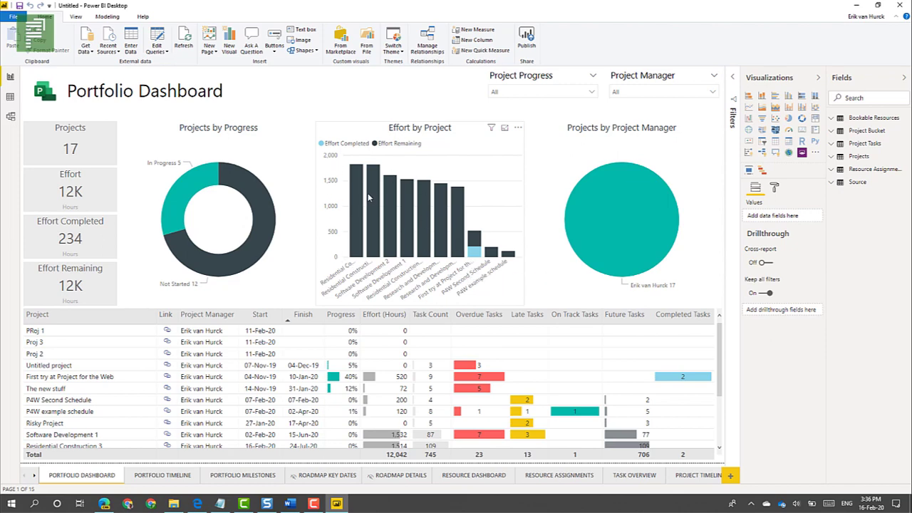
Filter the Portfolio Dashboard page by Project Data Source, comparing Project for the Web, both sources and Project Online, and clear the filter
{"action": "mouse_move", "coordinate": [391, 229]}
{"action": "left_click", "coordinate": [734, 80]}
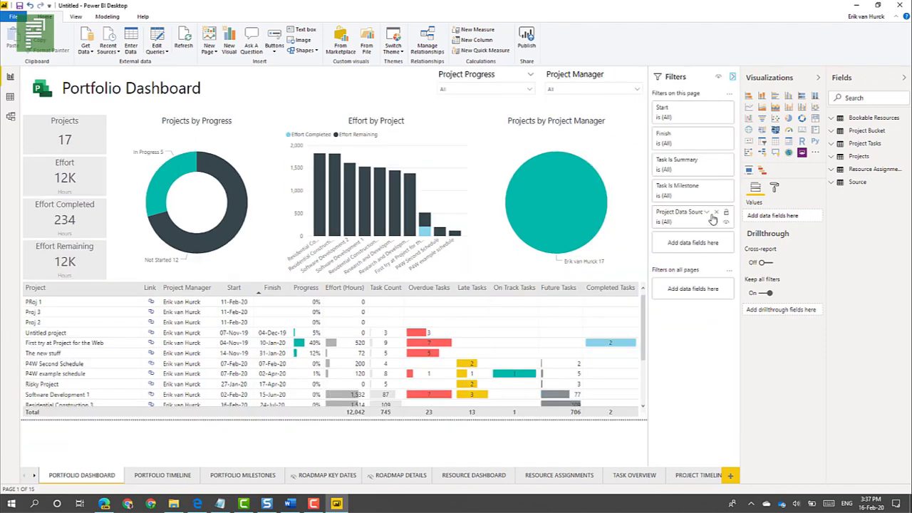
{"action": "left_click", "coordinate": [710, 216]}
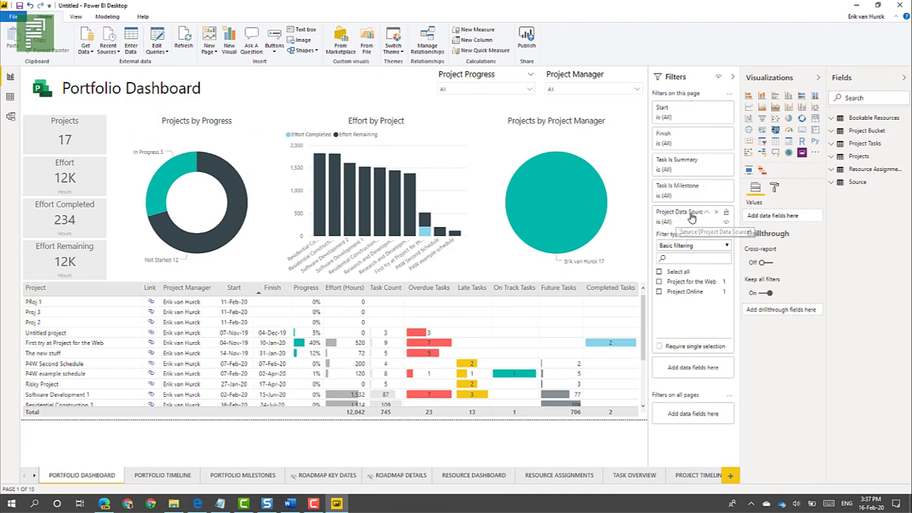
{"action": "left_click", "coordinate": [688, 284]}
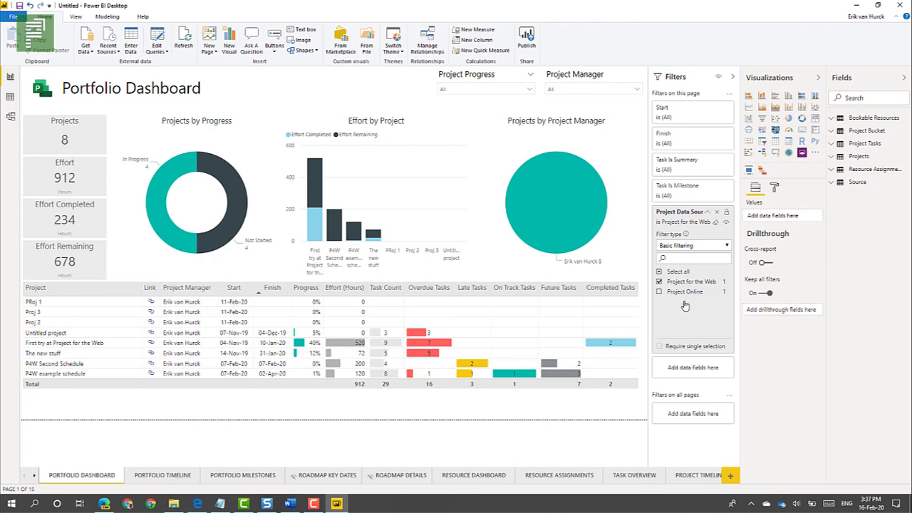
{"action": "left_click", "coordinate": [670, 290]}
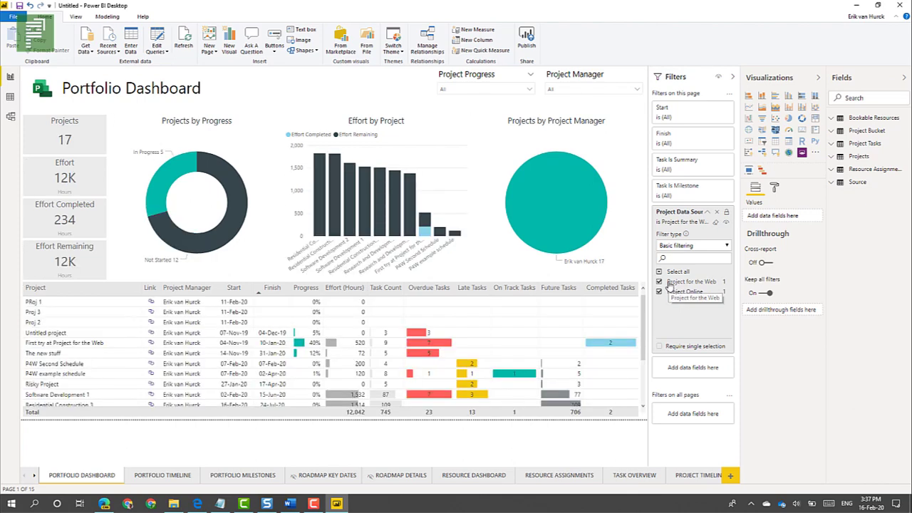
{"action": "left_click", "coordinate": [669, 282]}
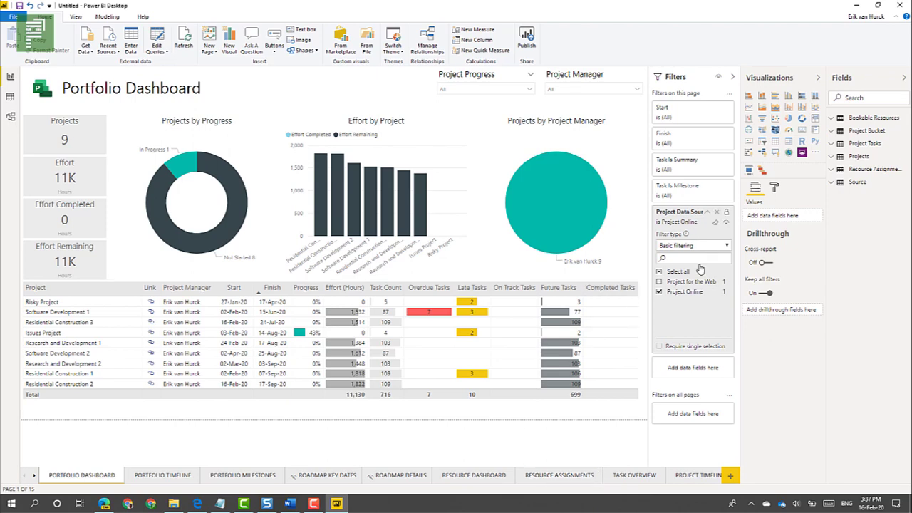
{"action": "left_click", "coordinate": [696, 293]}
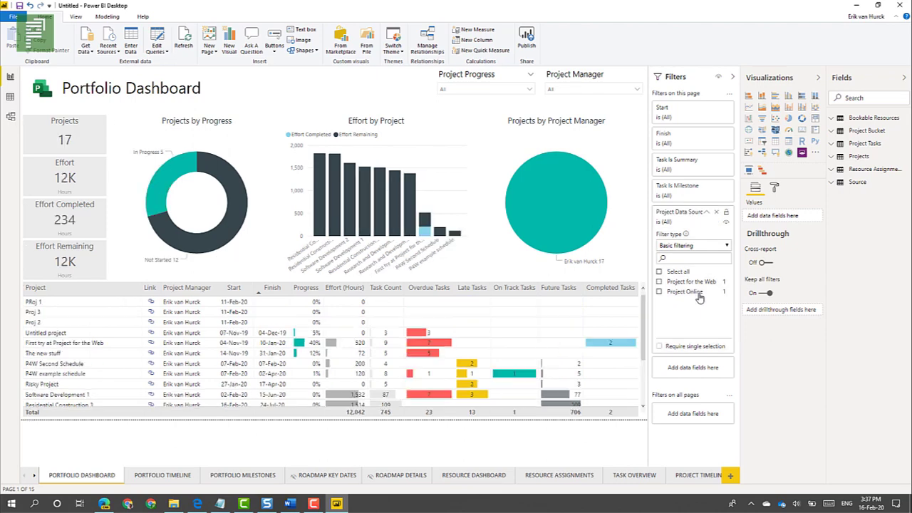
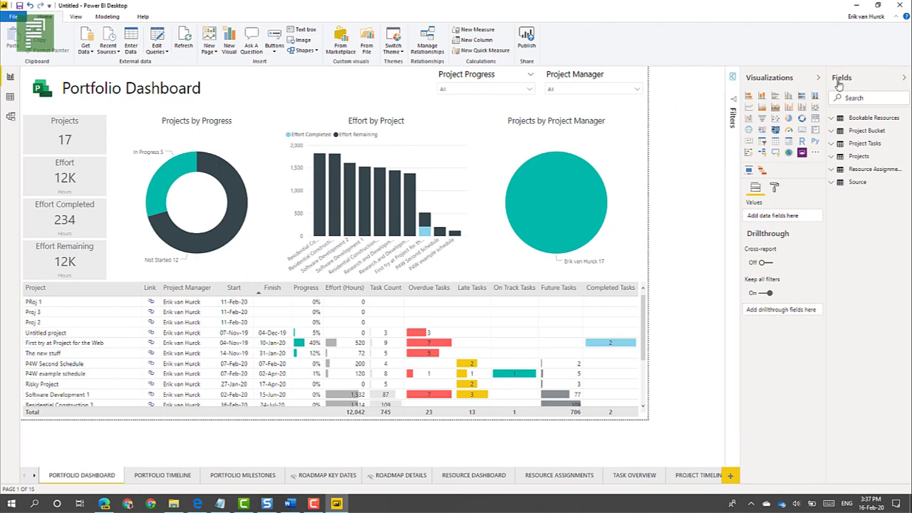
Collapse the Visualizations and Fields panes to enlarge the Portfolio Dashboard canvas
{"action": "left_click", "coordinate": [817, 77]}
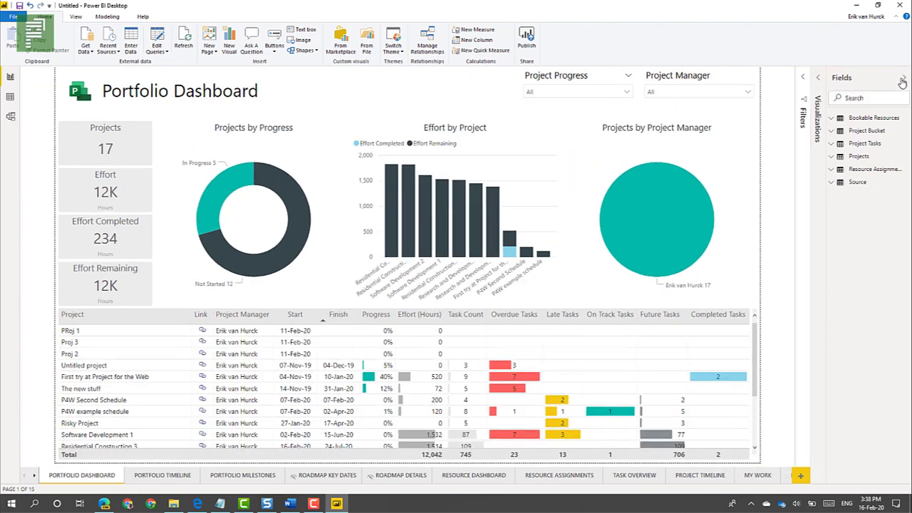
{"action": "left_click", "coordinate": [903, 77]}
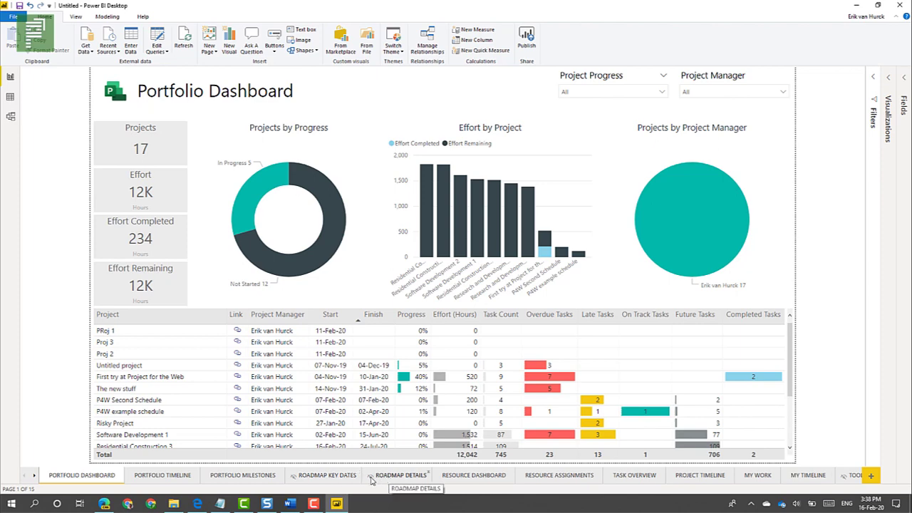
Open the Roadmap Key Dates page, examine which fields break its main visual, and check which tables the model contains
{"action": "left_click", "coordinate": [333, 475]}
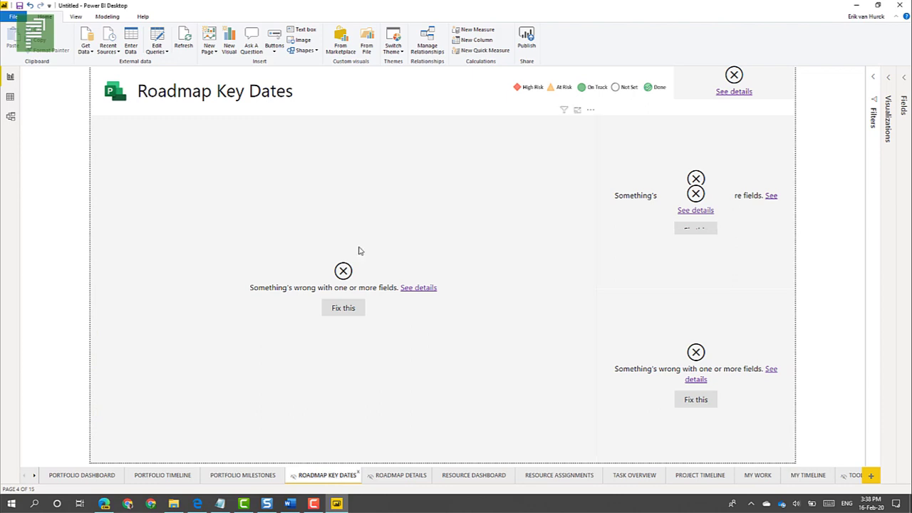
{"action": "left_click", "coordinate": [423, 287]}
{"action": "left_click", "coordinate": [421, 288]}
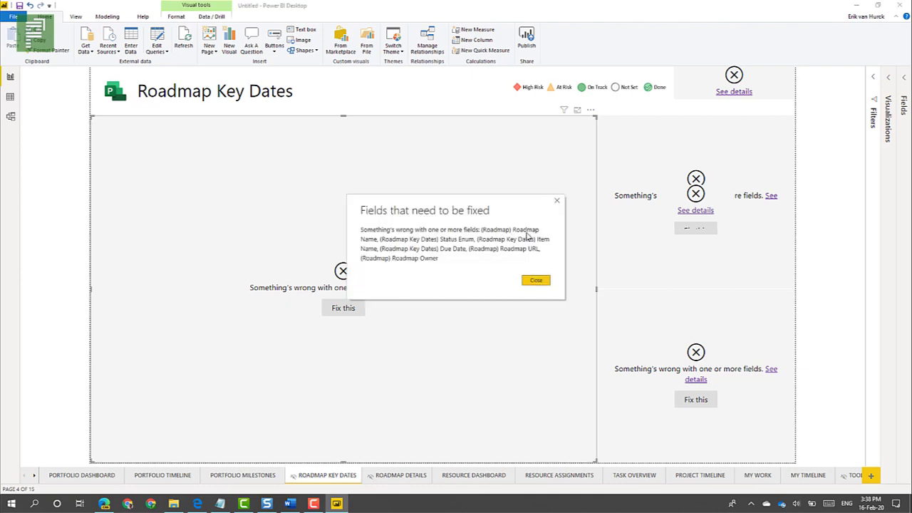
{"action": "left_click", "coordinate": [530, 283]}
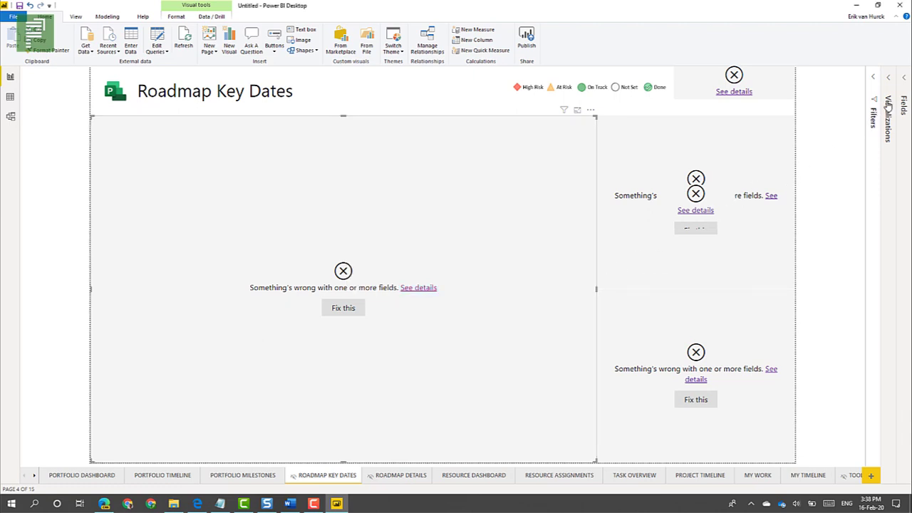
{"action": "left_click", "coordinate": [902, 83]}
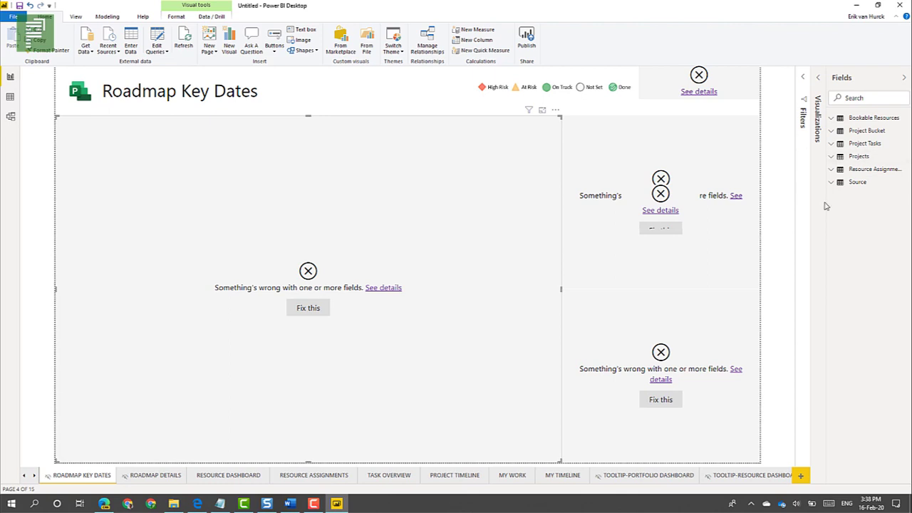
{"action": "left_click", "coordinate": [902, 83]}
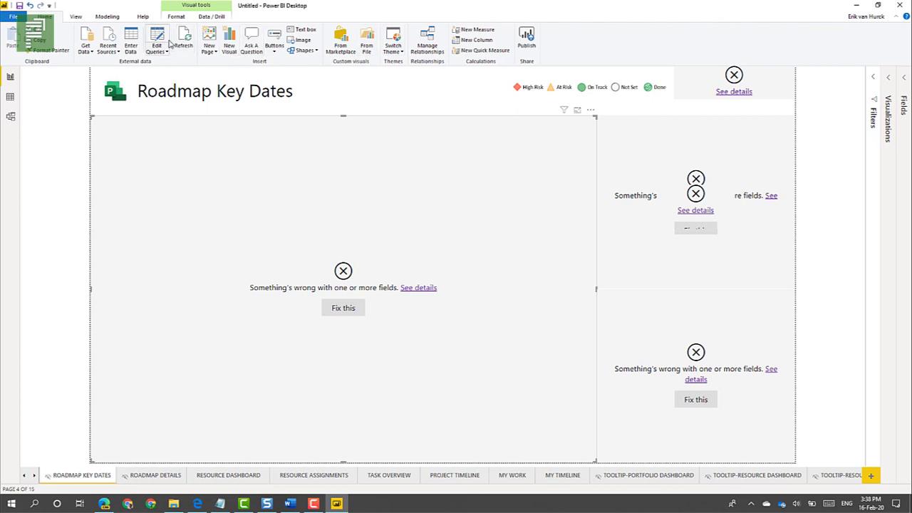
Open the Power Query Editor and enable load for the Roadmap and Roadmap Row queries
{"action": "left_click", "coordinate": [170, 43]}
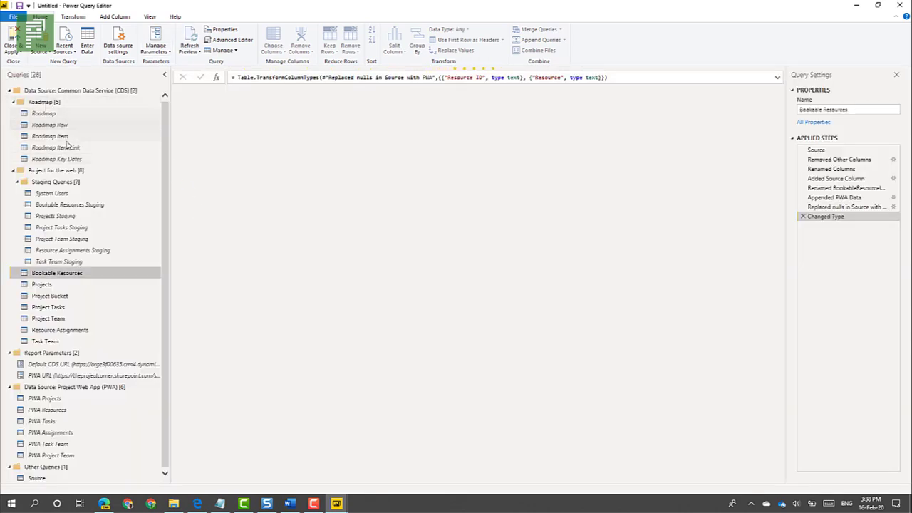
{"action": "left_click", "coordinate": [62, 118]}
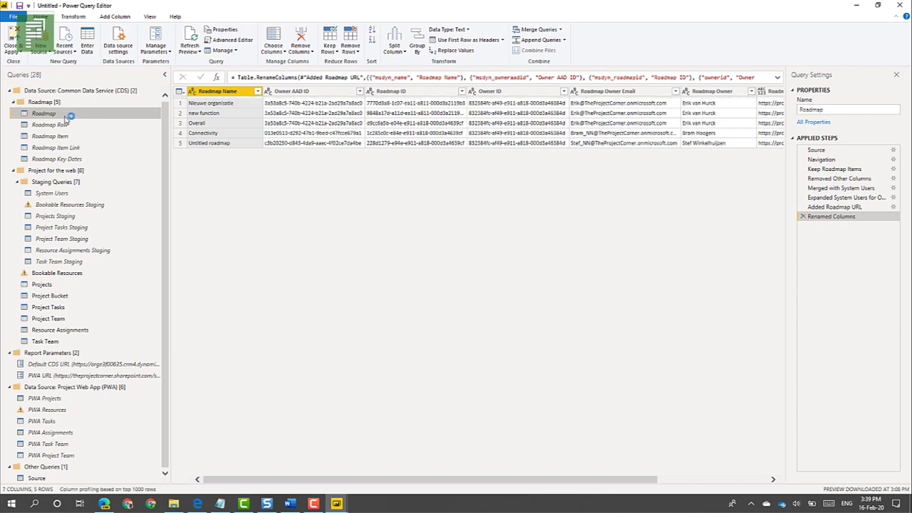
{"action": "right_click", "coordinate": [69, 114]}
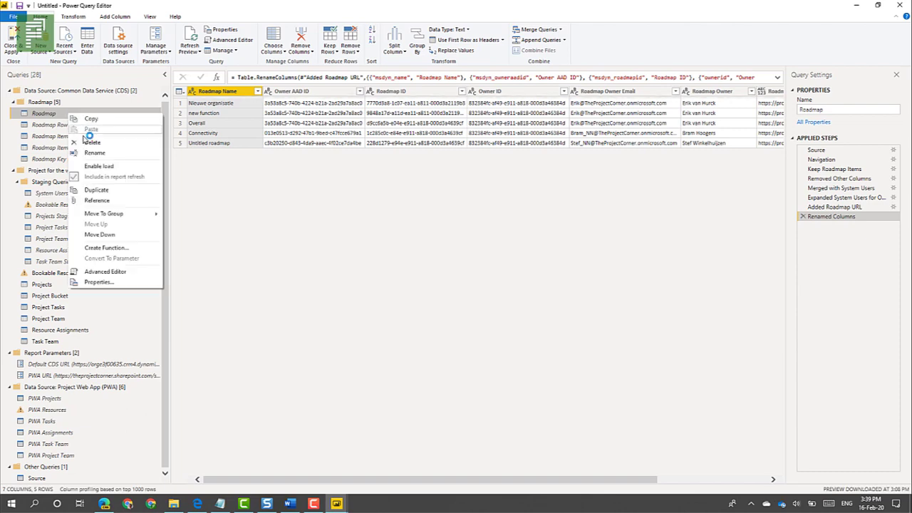
{"action": "left_click", "coordinate": [123, 168]}
{"action": "left_click", "coordinate": [78, 126]}
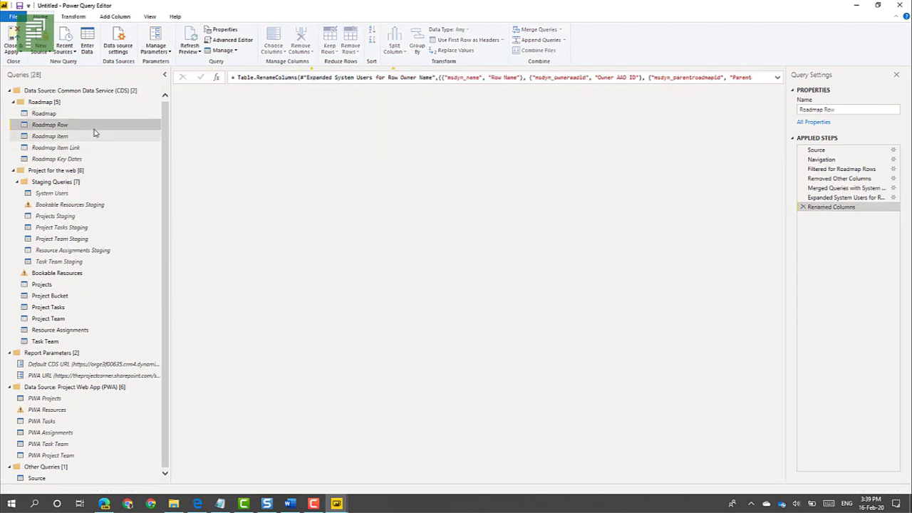
{"action": "right_click", "coordinate": [95, 132]}
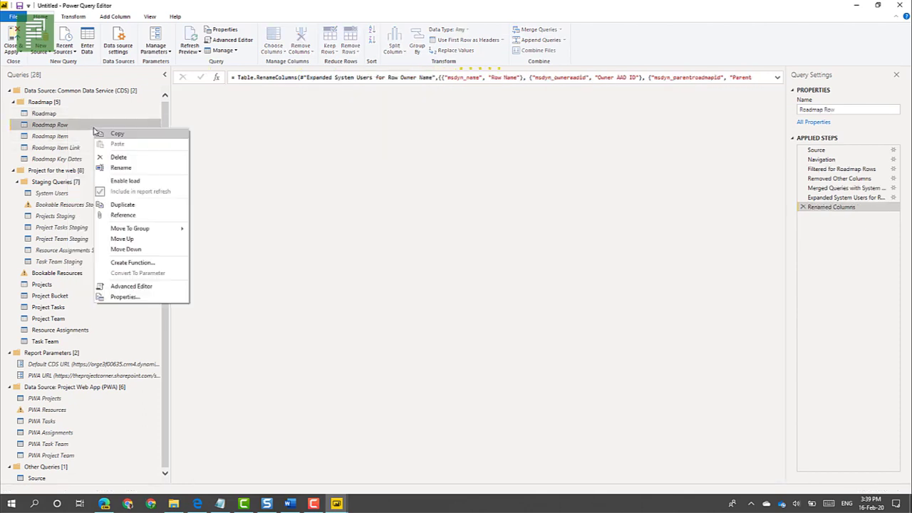
{"action": "left_click", "coordinate": [125, 180]}
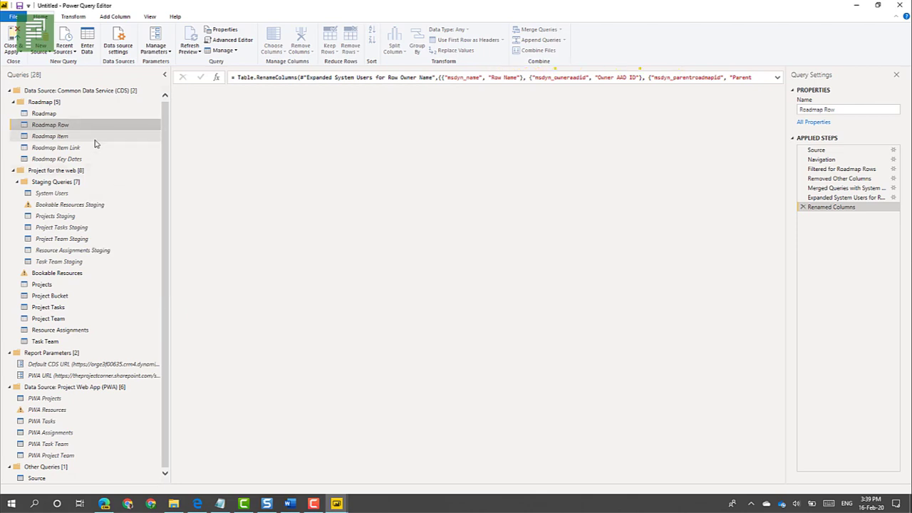
Enable load for the Roadmap Item and Roadmap Item Link queries
{"action": "left_click", "coordinate": [98, 138]}
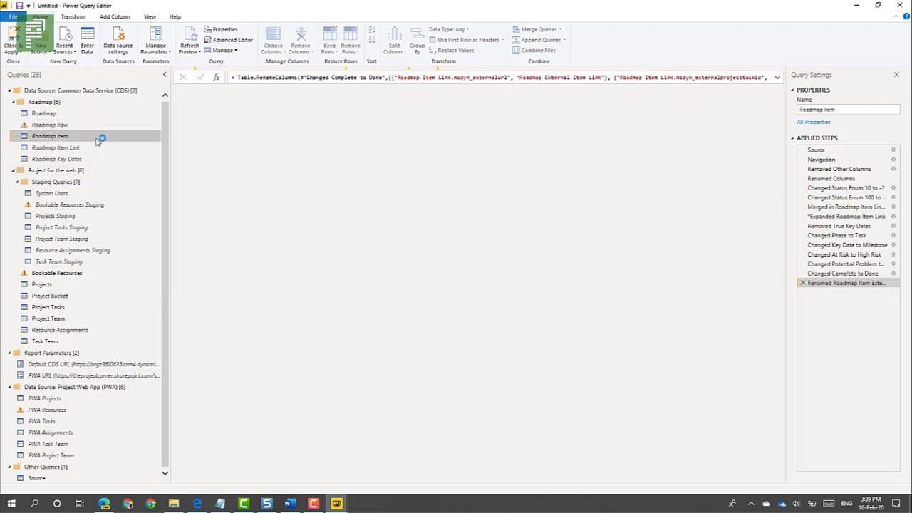
{"action": "right_click", "coordinate": [99, 140]}
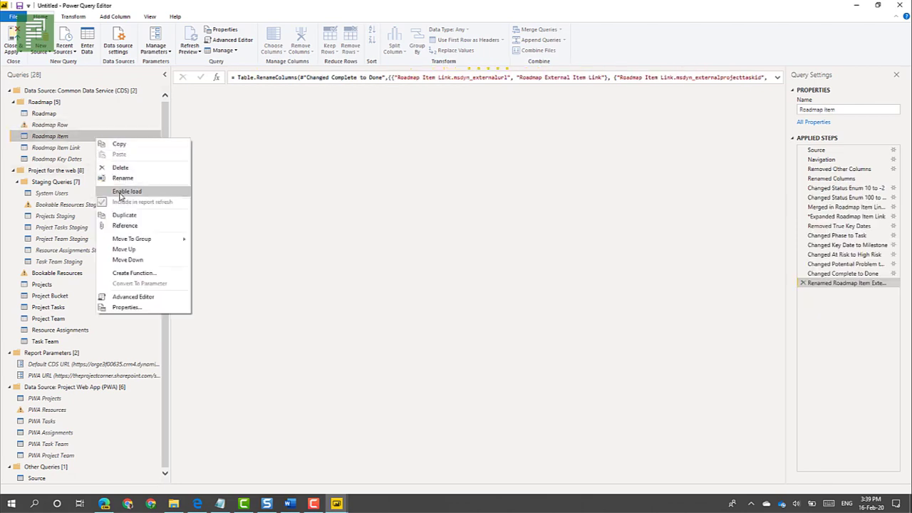
{"action": "left_click", "coordinate": [125, 189]}
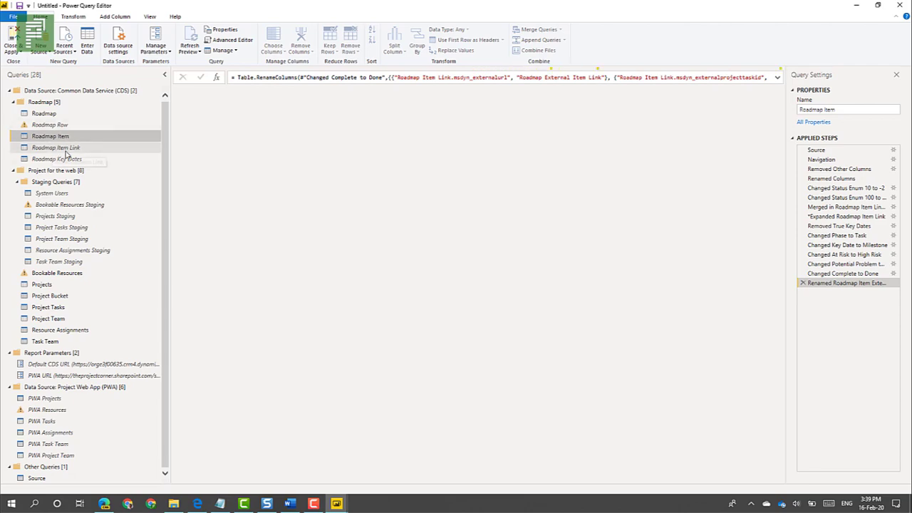
{"action": "left_click_drag", "start_coordinate": [58, 151], "coordinate": [74, 161]}
{"action": "right_click", "coordinate": [75, 160]}
{"action": "left_click", "coordinate": [100, 203]}
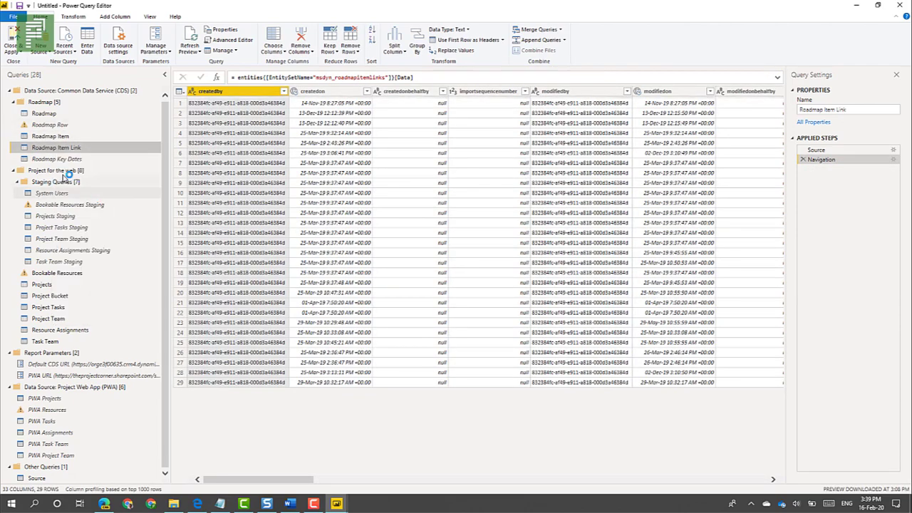
Enable load for the Roadmap Key Dates query, then close the editor and apply the query changes
{"action": "left_click", "coordinate": [69, 159]}
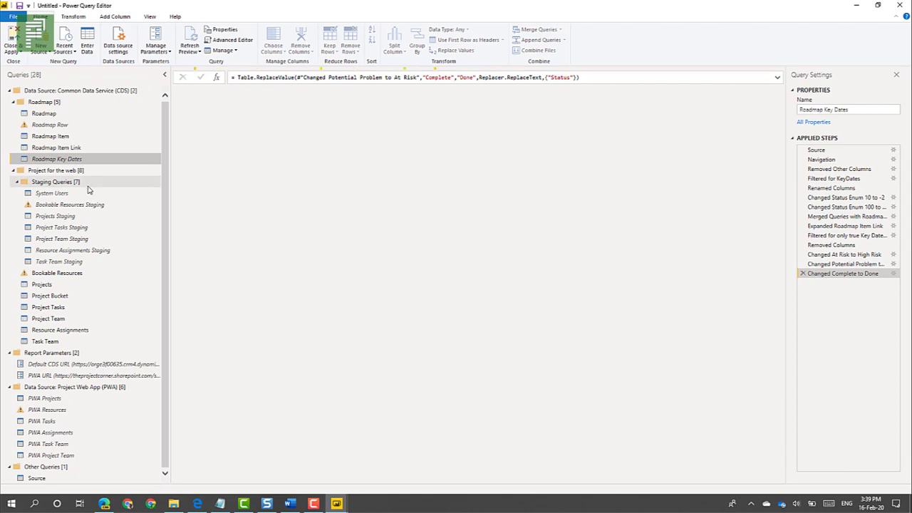
{"action": "right_click", "coordinate": [89, 160]}
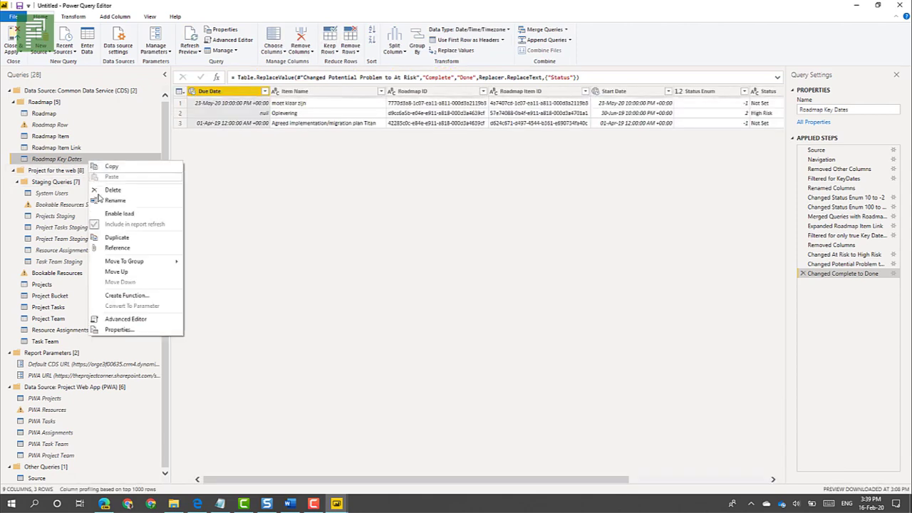
{"action": "left_click", "coordinate": [107, 215]}
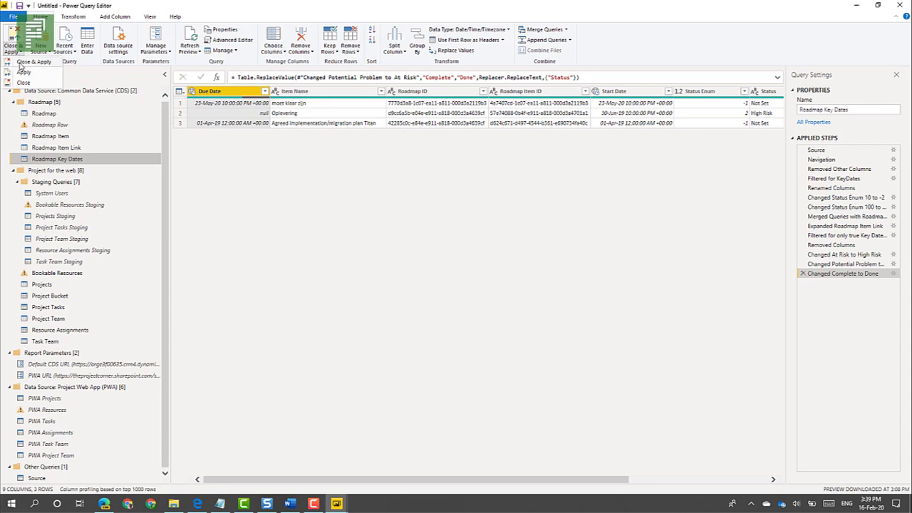
{"action": "left_click", "coordinate": [13, 49]}
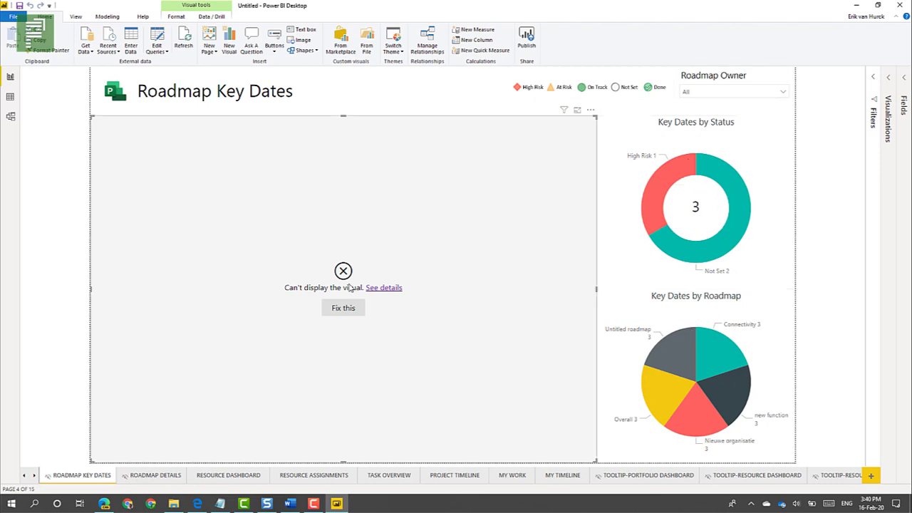
Display the data model diagram of all tables, collapse the Properties pane and move the Roadmap table below Roadmap Item
{"action": "left_click", "coordinate": [11, 116]}
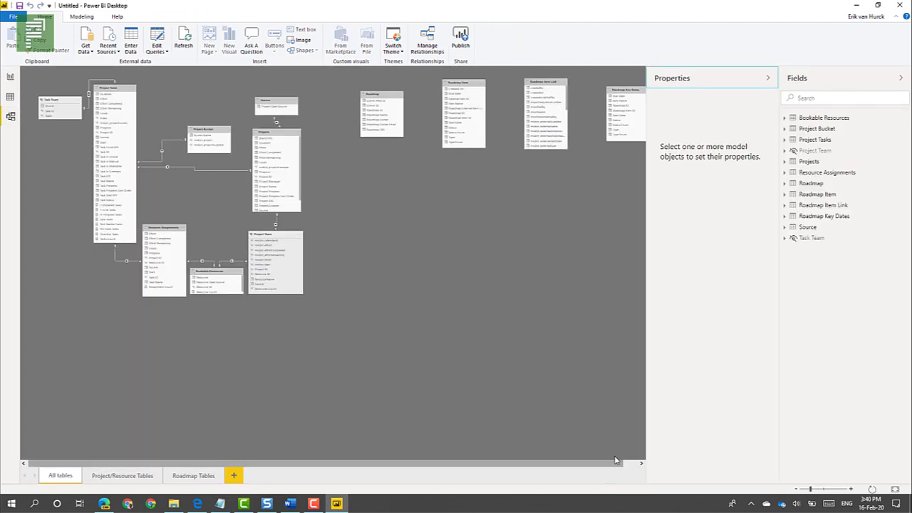
{"action": "left_click", "coordinate": [767, 78]}
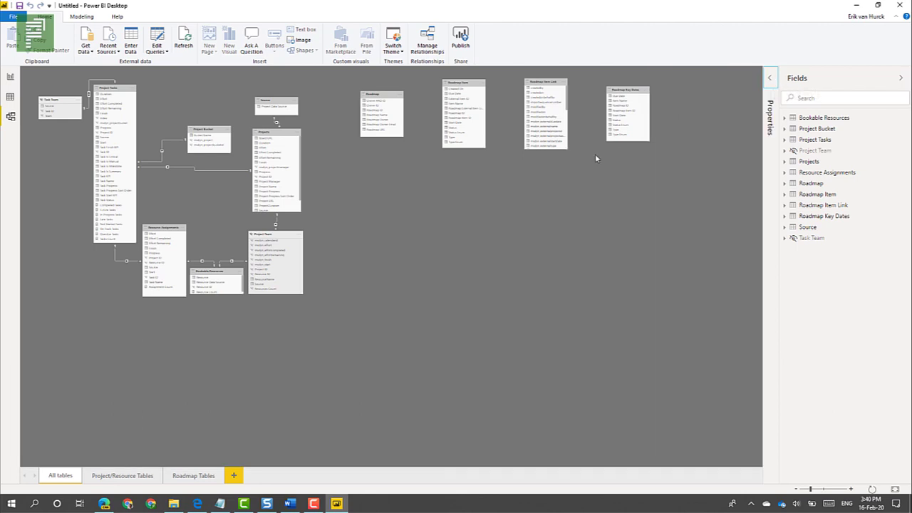
{"action": "left_click", "coordinate": [850, 488]}
{"action": "left_click", "coordinate": [850, 489]}
{"action": "left_click", "coordinate": [849, 489]}
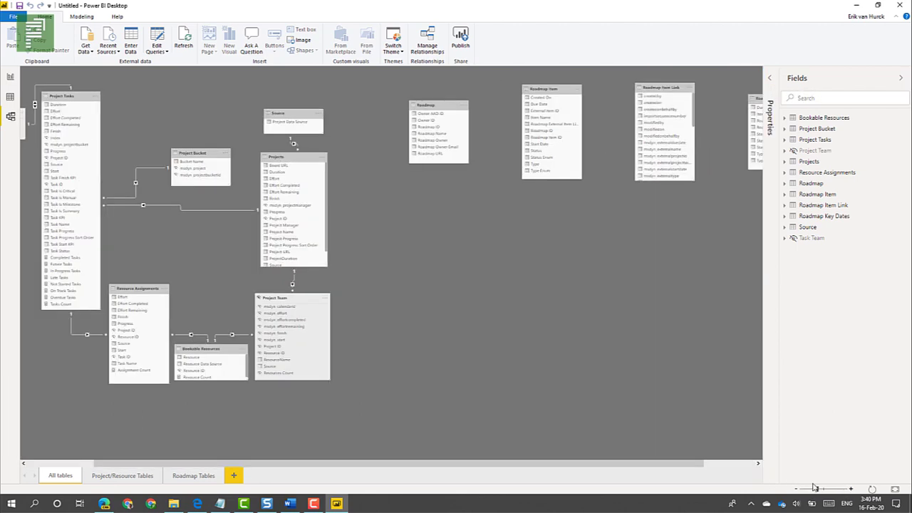
{"action": "left_click_drag", "start_coordinate": [646, 460], "coordinate": [740, 461]}
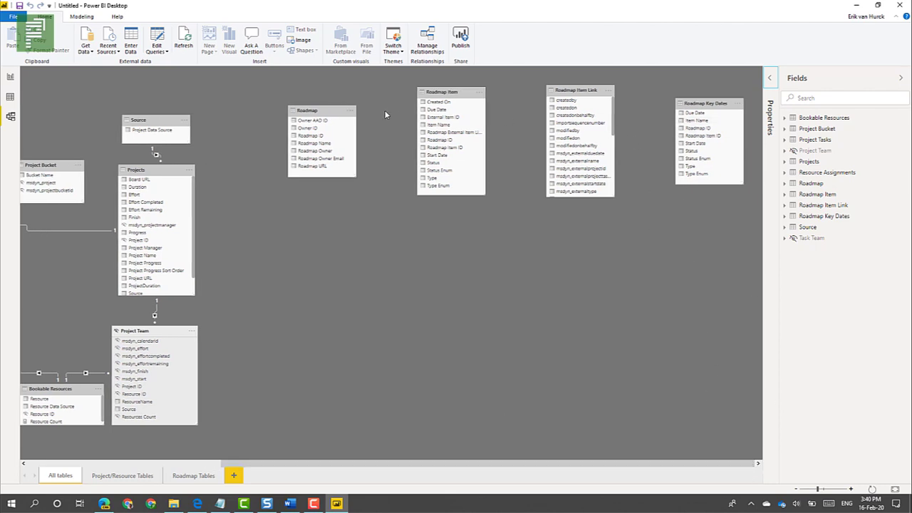
{"action": "left_click_drag", "start_coordinate": [337, 110], "coordinate": [474, 213]}
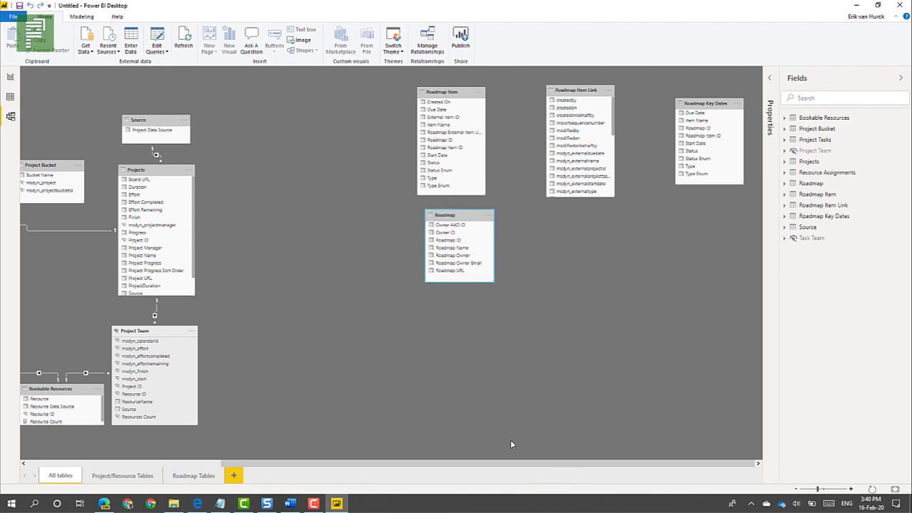
{"action": "left_click", "coordinate": [795, 490]}
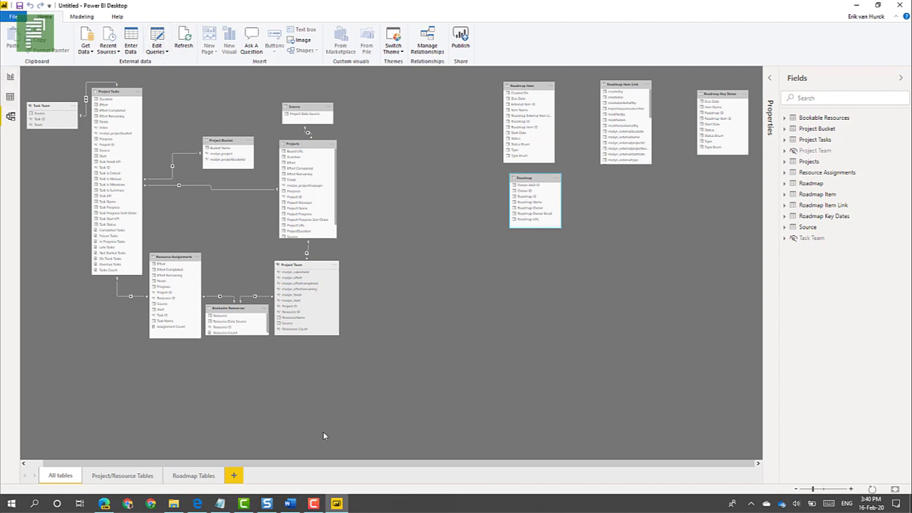
Reopen the Power Query Editor, retry evaluating the Roadmap Row query, enable its load and apply the changes to the model
{"action": "left_click", "coordinate": [156, 38]}
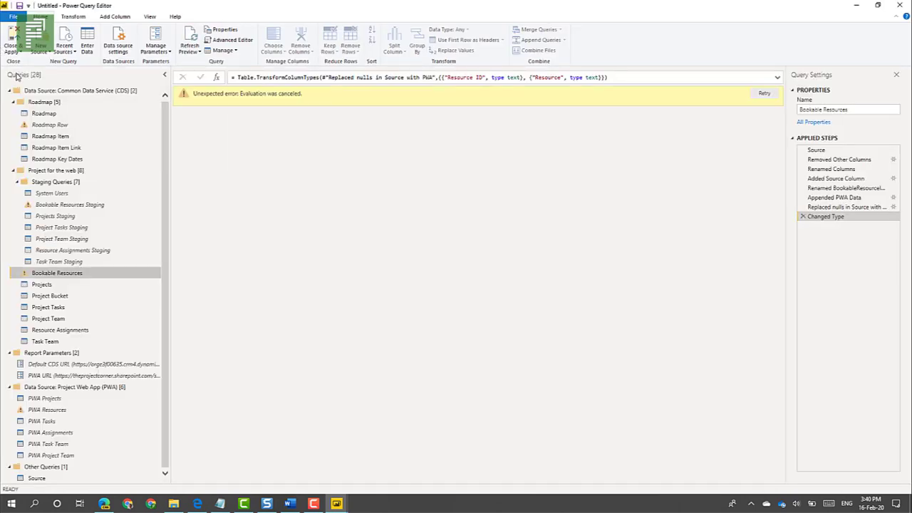
{"action": "left_click_drag", "start_coordinate": [25, 126], "coordinate": [50, 127]}
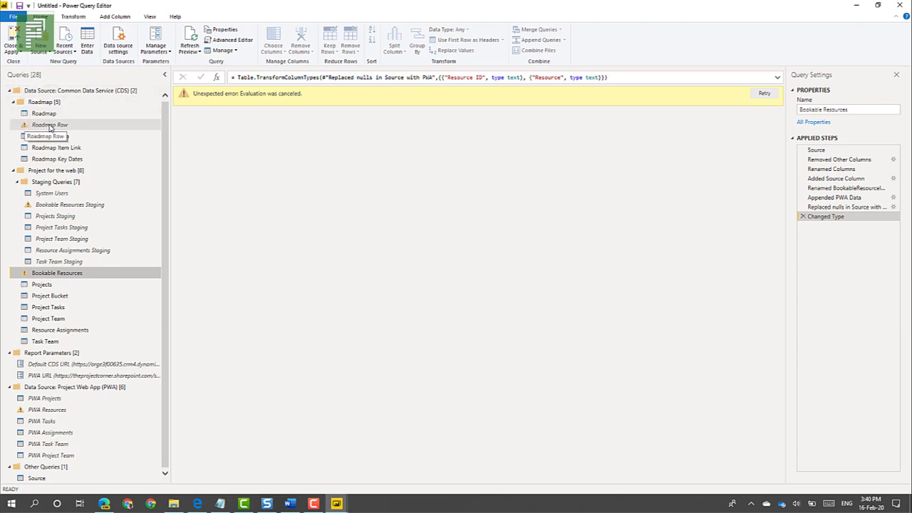
{"action": "right_click", "coordinate": [50, 127]}
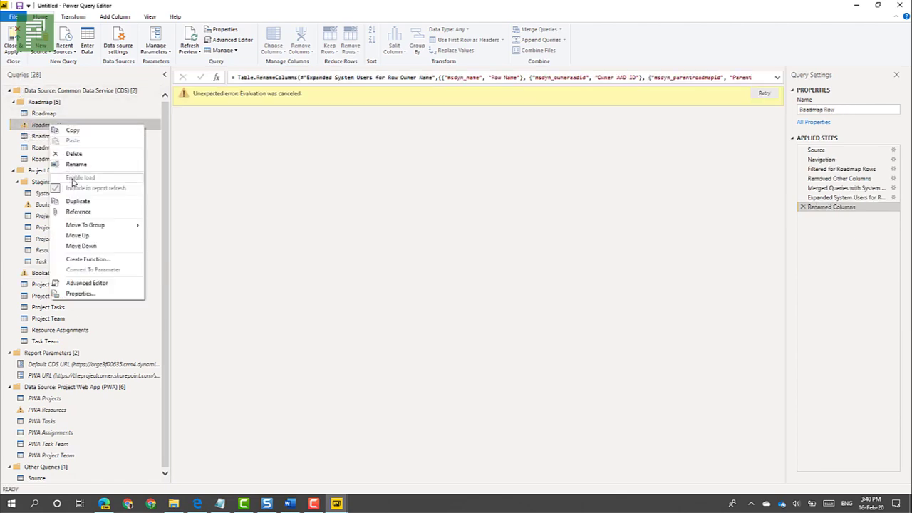
{"action": "left_click", "coordinate": [249, 121]}
{"action": "left_click", "coordinate": [763, 95]}
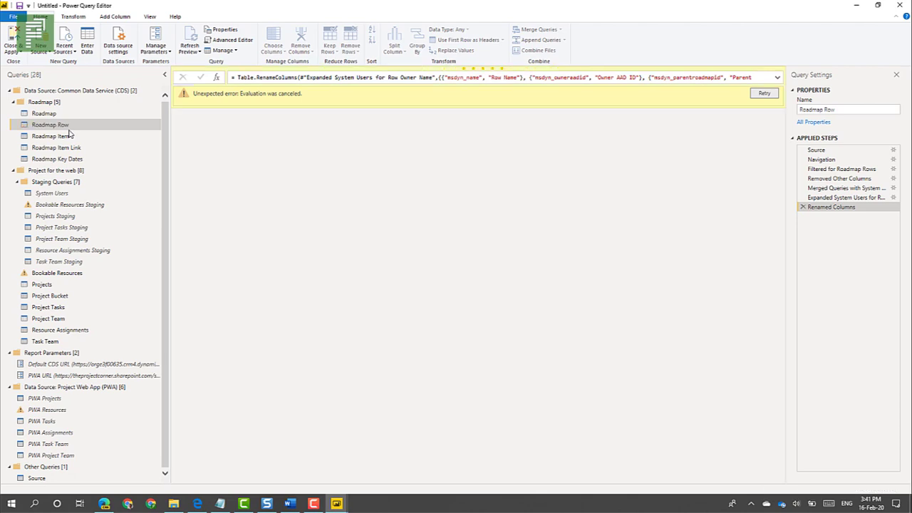
{"action": "right_click", "coordinate": [69, 131]}
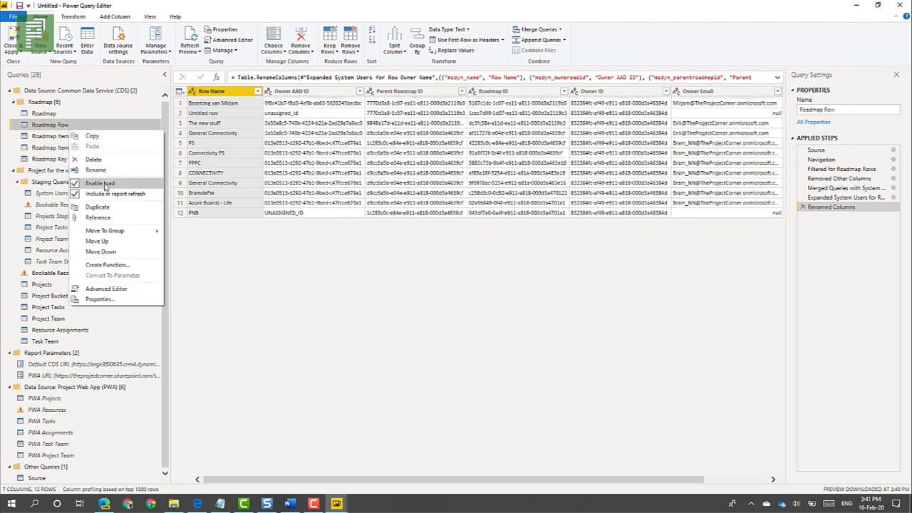
{"action": "left_click", "coordinate": [56, 141]}
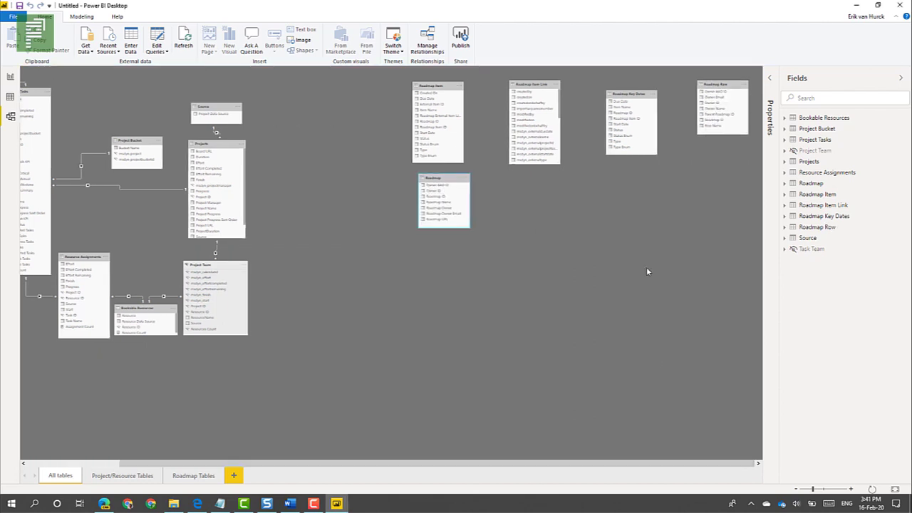
Rearrange the model diagram with the Roadmap Row table below Roadmap Item and the Roadmap table below Roadmap Key Dates
{"action": "left_click_drag", "start_coordinate": [728, 87], "coordinate": [441, 227]}
{"action": "left_click", "coordinate": [447, 187]}
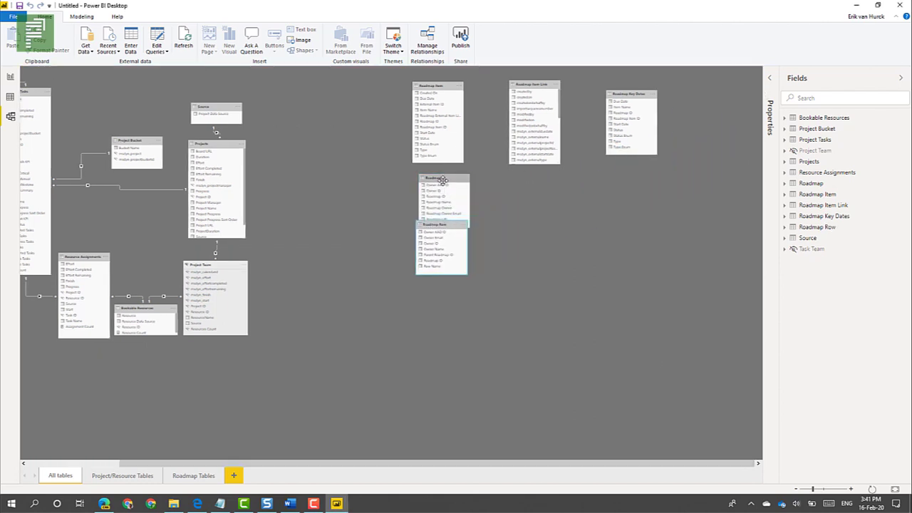
{"action": "left_click_drag", "start_coordinate": [512, 197], "coordinate": [616, 203]}
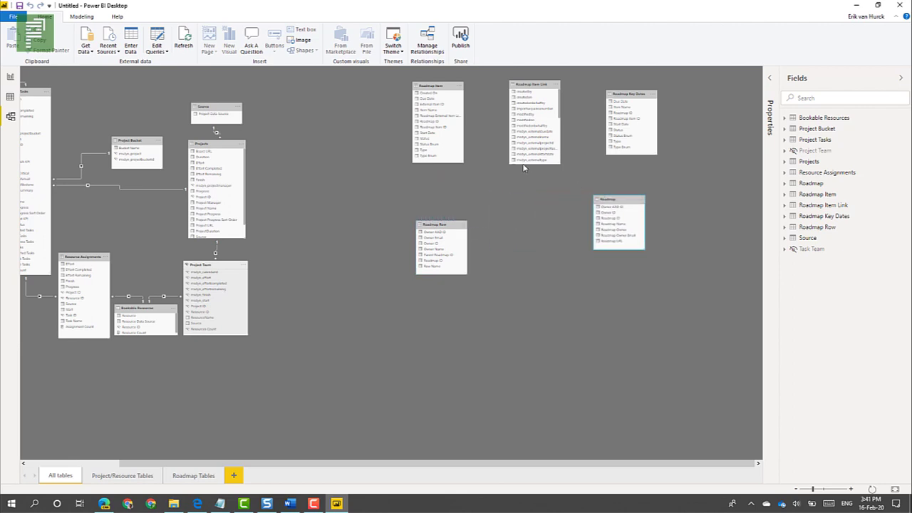
{"action": "scroll", "coordinate": [569, 115], "scroll_direction": "left", "scroll_amount": 3}
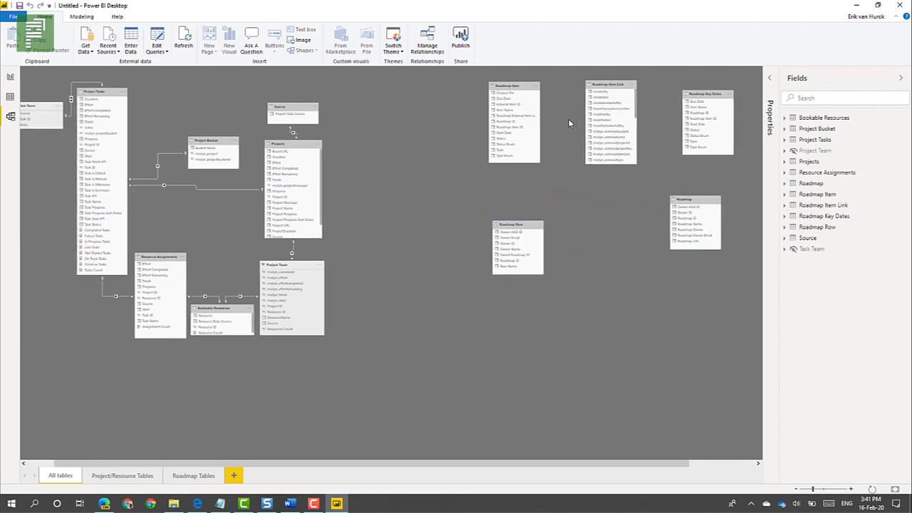
{"action": "left_click", "coordinate": [850, 489]}
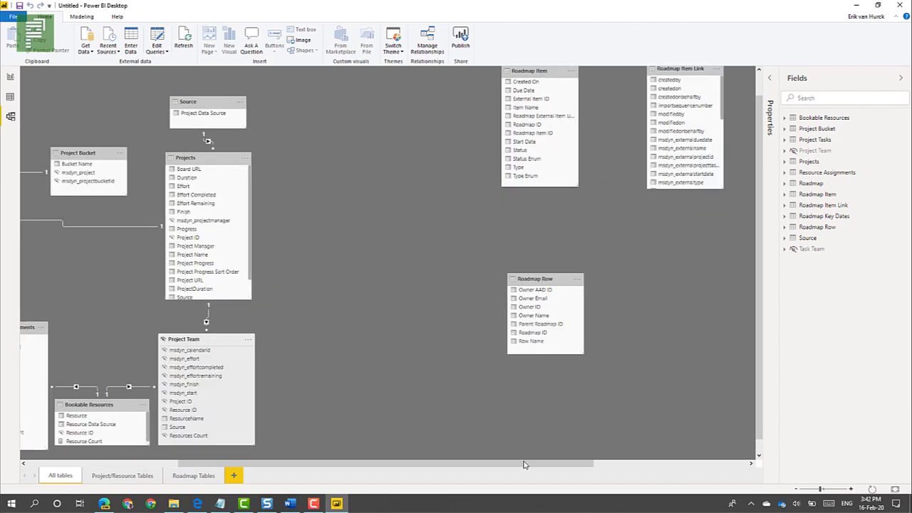
Rearrange the model diagram with Roadmap beside Roadmap Item, Roadmap Key Dates below them and Roadmap Item Link at the far end
{"action": "left_click_drag", "start_coordinate": [626, 256], "coordinate": [450, 320]}
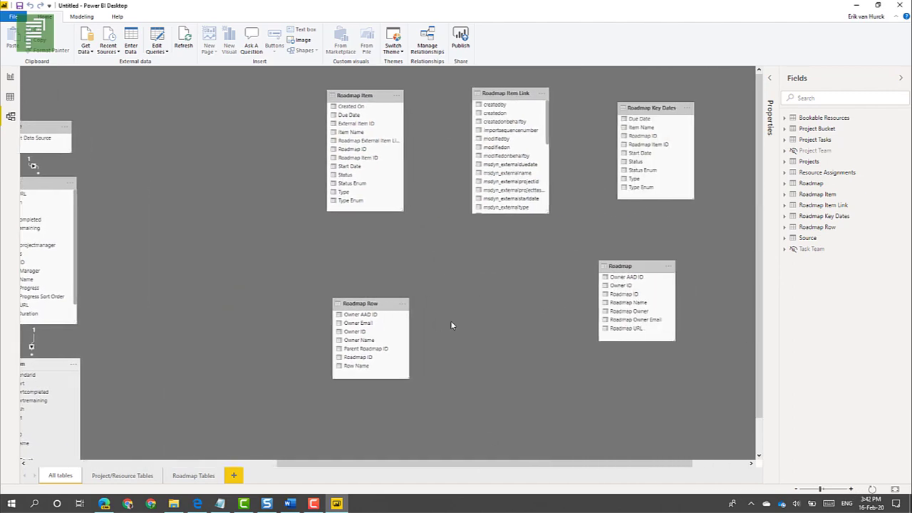
{"action": "scroll", "coordinate": [378, 291], "scroll_direction": "down", "scroll_amount": 1}
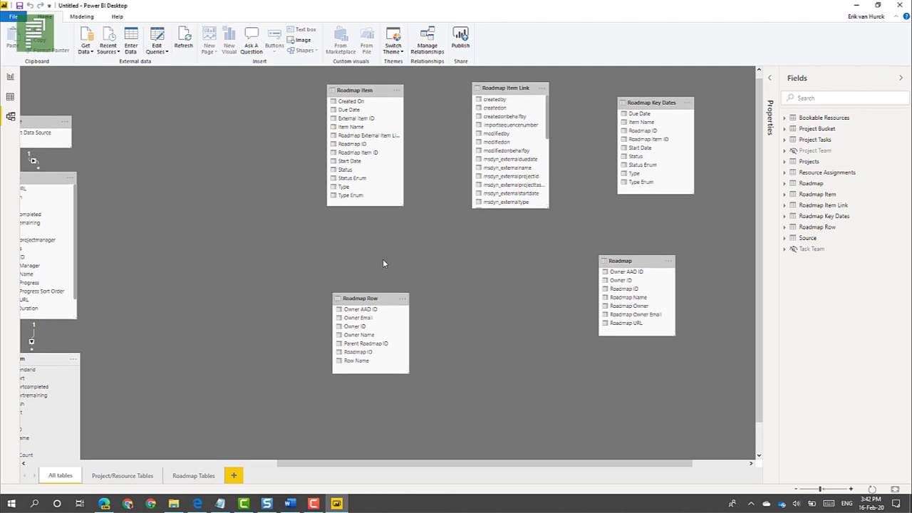
{"action": "scroll", "coordinate": [382, 265], "scroll_direction": "right", "scroll_amount": 1}
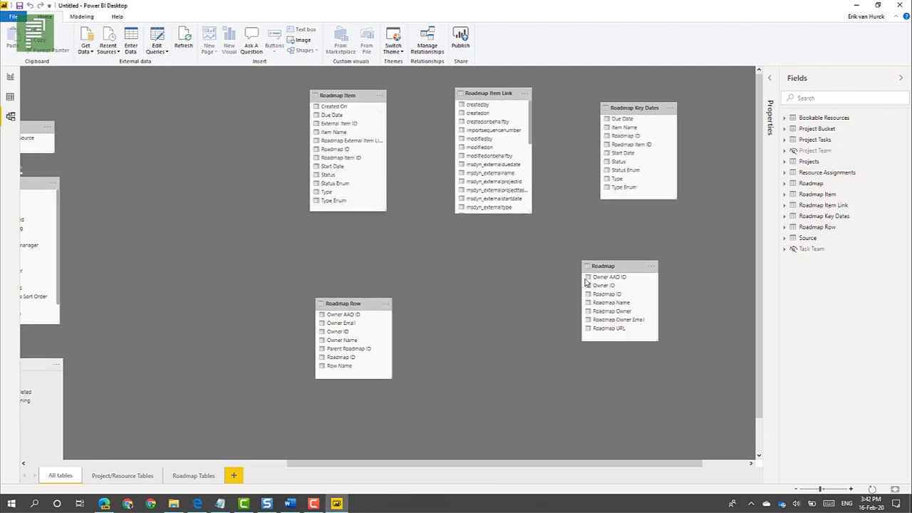
{"action": "left_click_drag", "start_coordinate": [606, 266], "coordinate": [269, 174]}
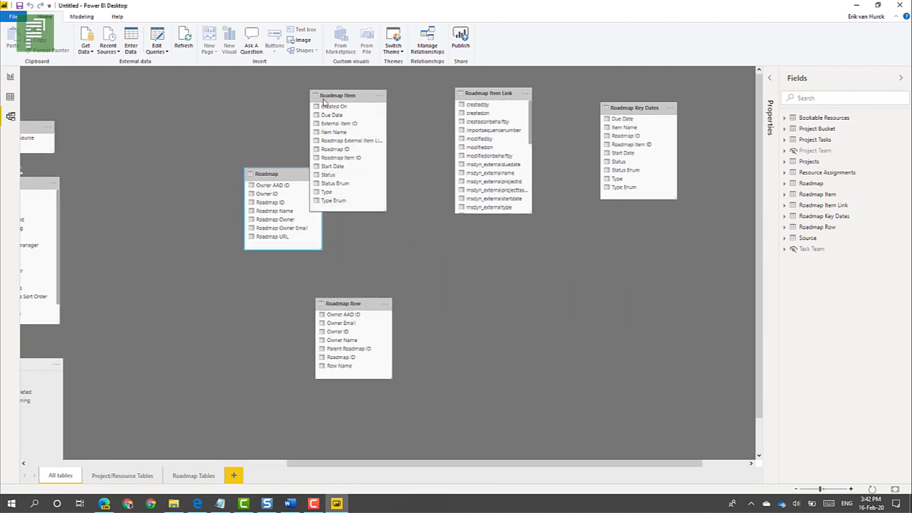
{"action": "left_click_drag", "start_coordinate": [332, 91], "coordinate": [447, 197]}
{"action": "left_click_drag", "start_coordinate": [505, 88], "coordinate": [557, 121]}
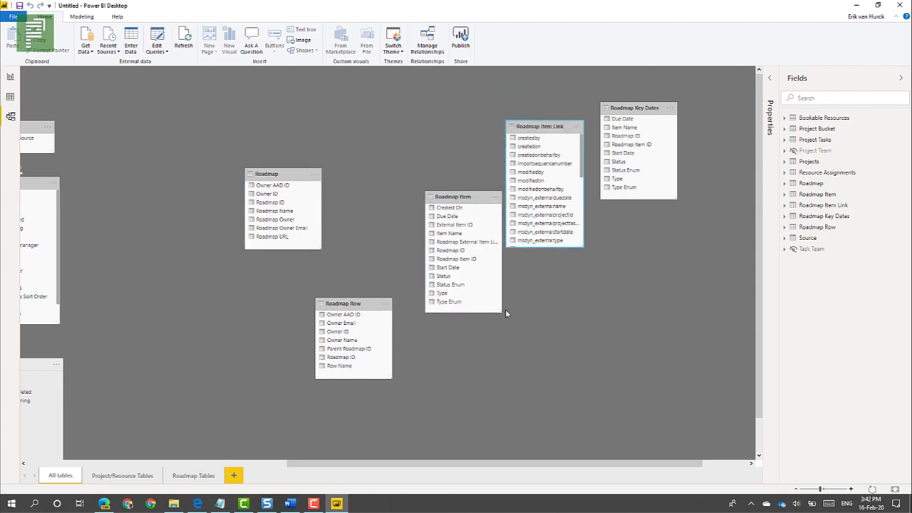
{"action": "left_click_drag", "start_coordinate": [448, 197], "coordinate": [465, 119]}
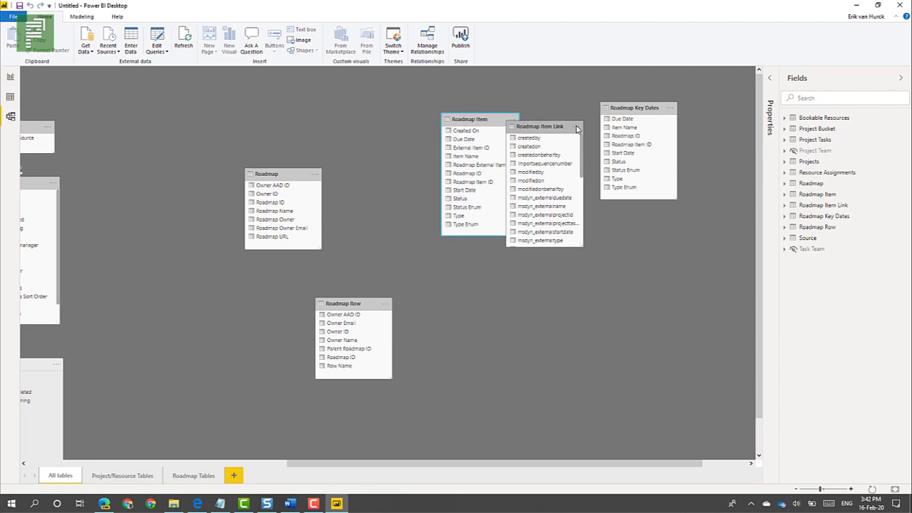
{"action": "left_click_drag", "start_coordinate": [615, 112], "coordinate": [497, 282]}
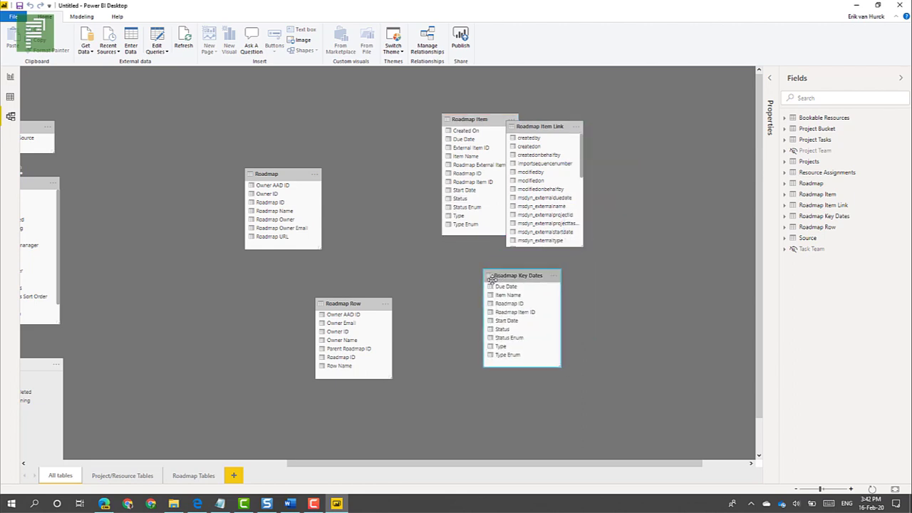
{"action": "left_click_drag", "start_coordinate": [521, 125], "coordinate": [366, 132]}
{"action": "left_click_drag", "start_coordinate": [465, 120], "coordinate": [540, 120]}
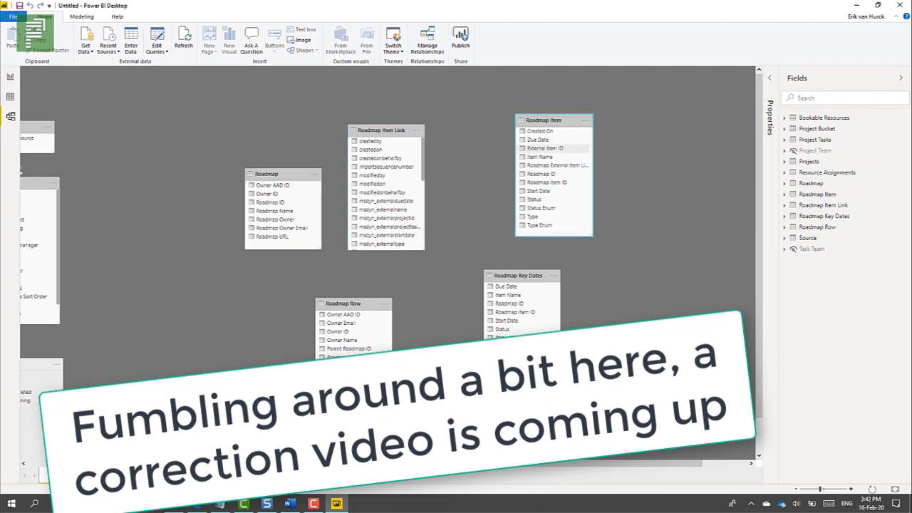
{"action": "left_click", "coordinate": [267, 504]}
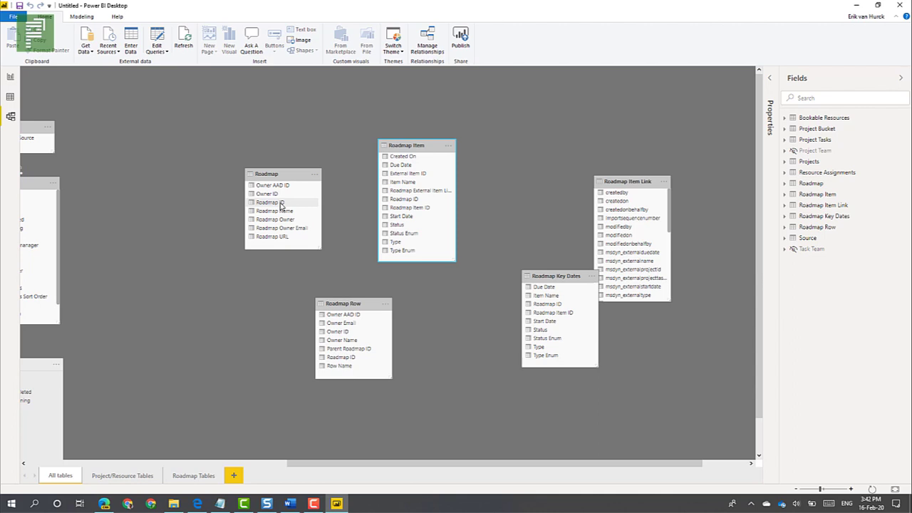
Relate Roadmap ID in the Roadmap table to Roadmap ID in Roadmap Item, Roadmap Row and Roadmap Key Dates, spacing the tables apart
{"action": "left_click_drag", "start_coordinate": [280, 206], "coordinate": [403, 206]}
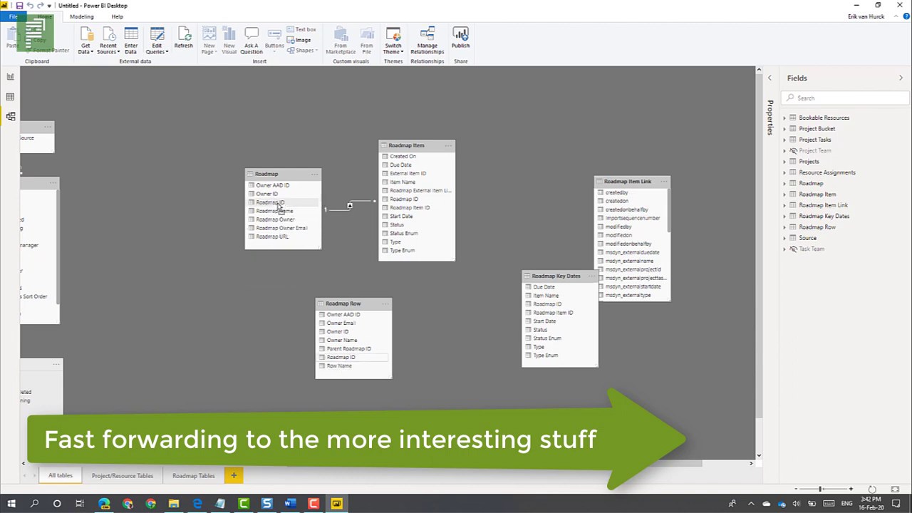
{"action": "left_click_drag", "start_coordinate": [406, 145], "coordinate": [463, 123]}
{"action": "left_click_drag", "start_coordinate": [556, 276], "coordinate": [482, 288]}
{"action": "left_click_drag", "start_coordinate": [270, 202], "coordinate": [474, 321]}
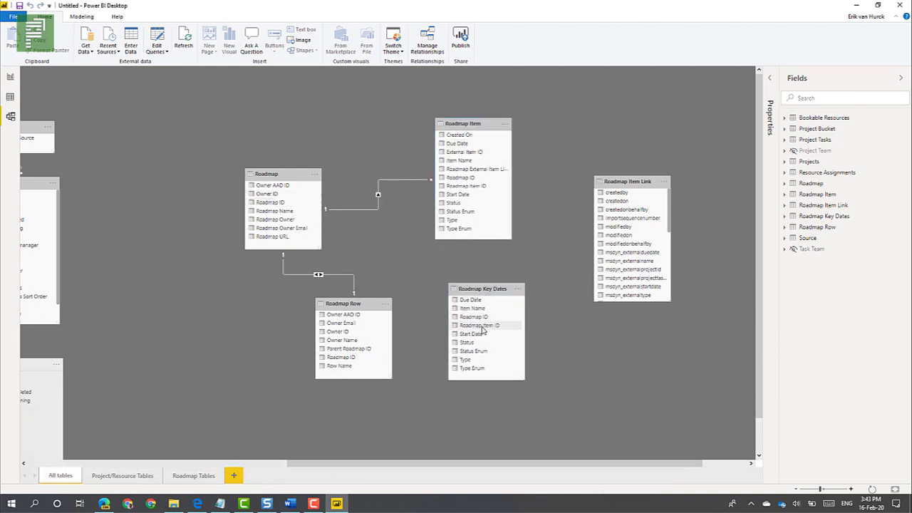
Enlarge the Roadmap Item Link table, relate its msdyn_roadmapitemid to Roadmap Item ID in Roadmap Item, and align the two tables
{"action": "left_click_drag", "start_coordinate": [670, 300], "coordinate": [696, 343]}
{"action": "scroll", "coordinate": [616, 331], "scroll_direction": "down", "scroll_amount": 1}
{"action": "scroll", "coordinate": [617, 331], "scroll_direction": "down", "scroll_amount": 1}
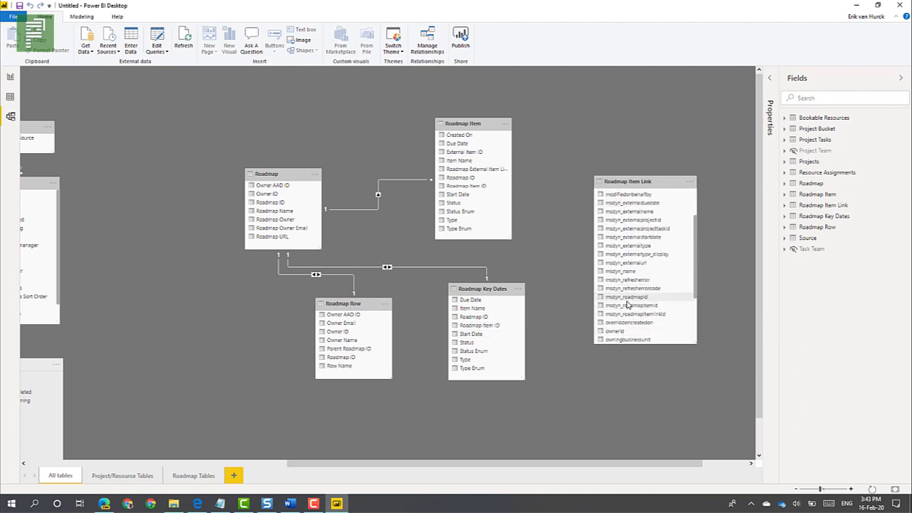
{"action": "left_click_drag", "start_coordinate": [627, 303], "coordinate": [499, 188]}
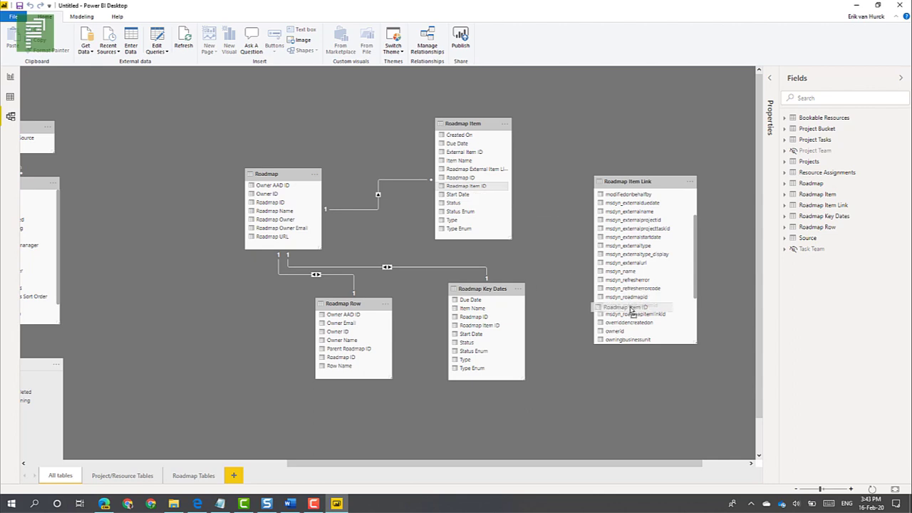
{"action": "left_click_drag", "start_coordinate": [632, 181], "coordinate": [629, 113]}
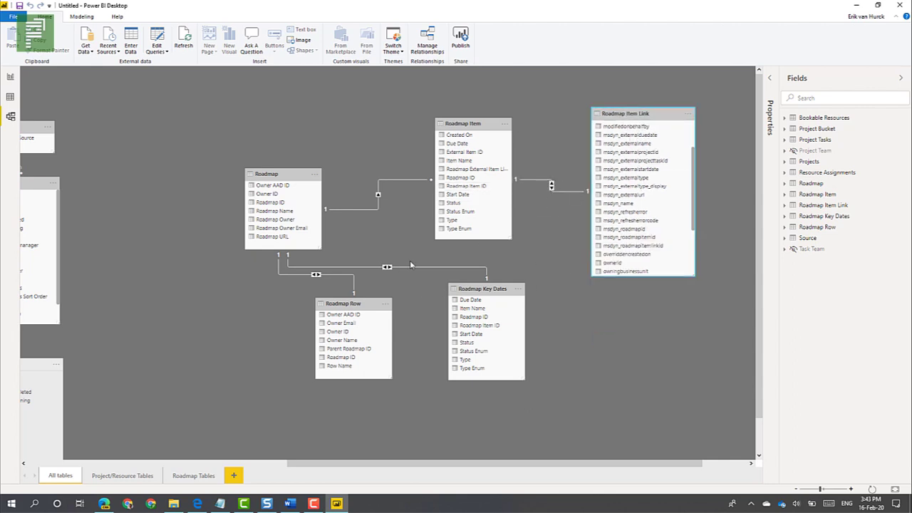
Make the Roadmap to Roadmap Item relationship filter in both directions and set Roadmap to Roadmap Key Dates to one to many (1:*)
{"action": "left_click", "coordinate": [386, 196]}
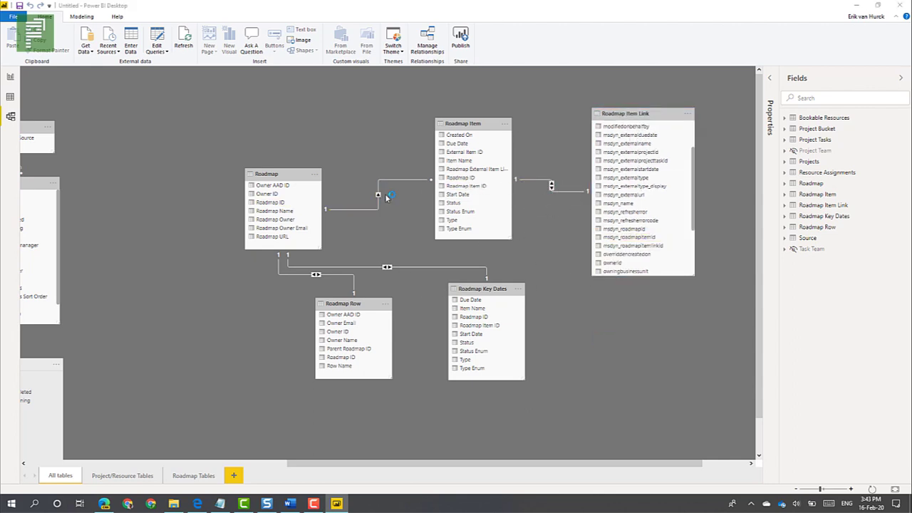
{"action": "left_click", "coordinate": [562, 368]}
{"action": "double_click", "coordinate": [425, 266]}
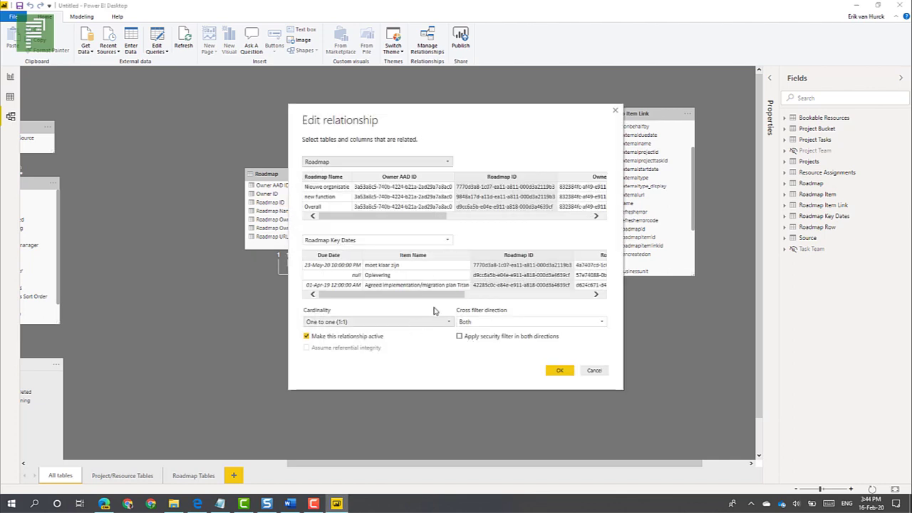
{"action": "left_click", "coordinate": [356, 322]}
{"action": "left_click", "coordinate": [351, 352]}
{"action": "left_click", "coordinate": [559, 370]}
Move Roadmap Row away from Roadmap Key Dates and set its relationship with Roadmap to one to many (1:*)
{"action": "left_click_drag", "start_coordinate": [340, 305], "coordinate": [228, 305]}
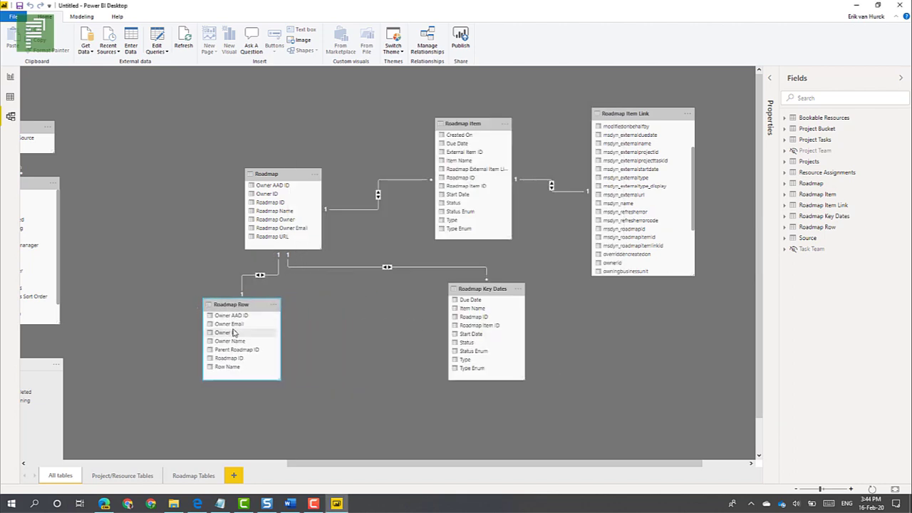
{"action": "right_click", "coordinate": [247, 278]}
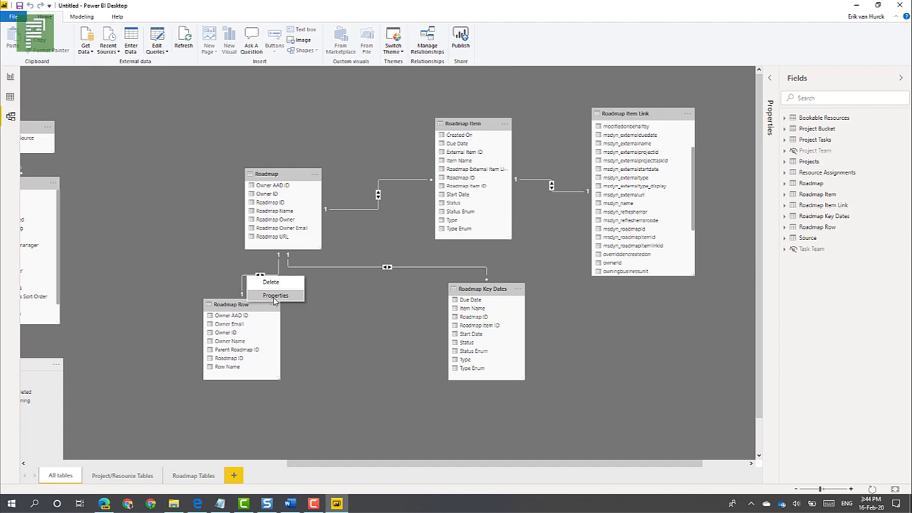
{"action": "left_click", "coordinate": [275, 295]}
{"action": "left_click", "coordinate": [340, 322]}
{"action": "left_click", "coordinate": [340, 352]}
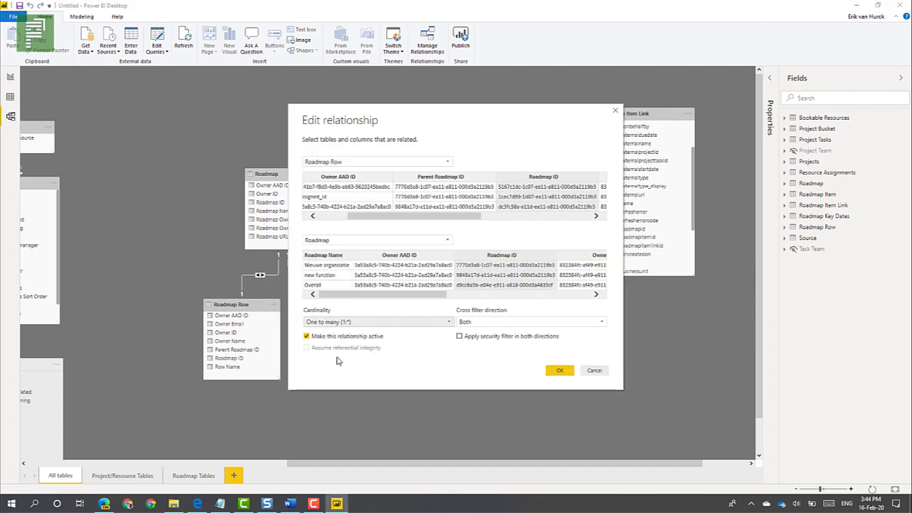
{"action": "left_click", "coordinate": [561, 370]}
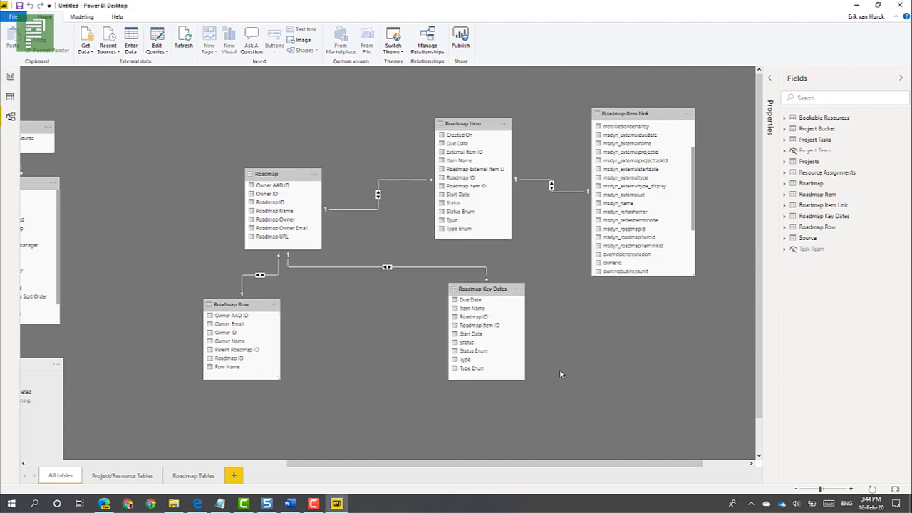
Return to the Roadmap Key Dates report page and set the data category of the Roadmap URL field to Web URL
{"action": "left_click", "coordinate": [11, 78]}
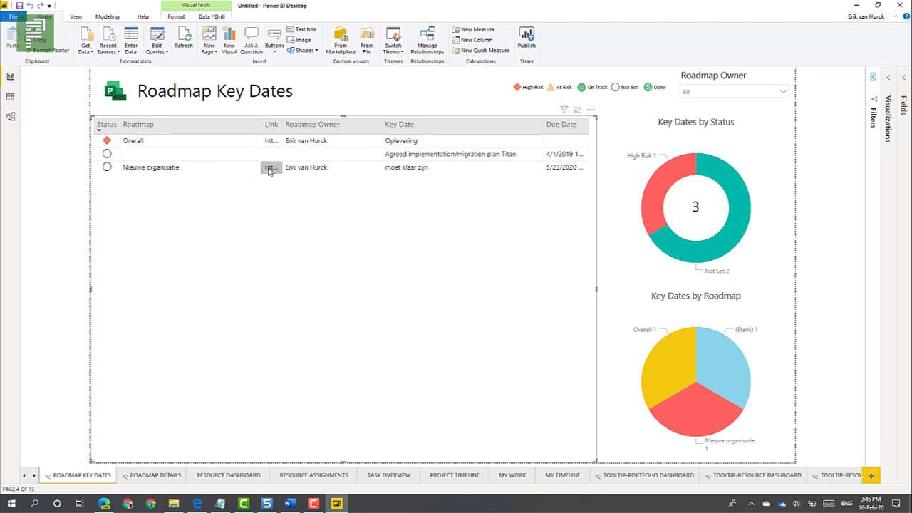
{"action": "left_click", "coordinate": [889, 76]}
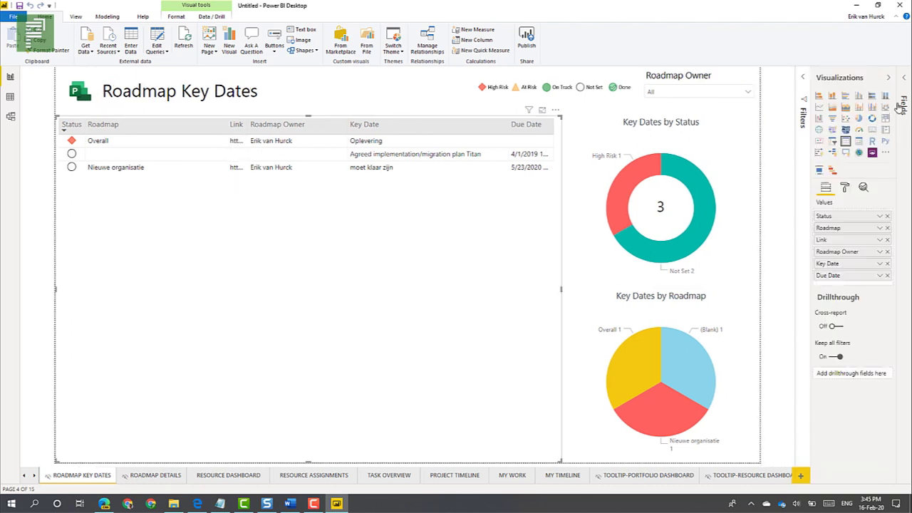
{"action": "left_click", "coordinate": [905, 86]}
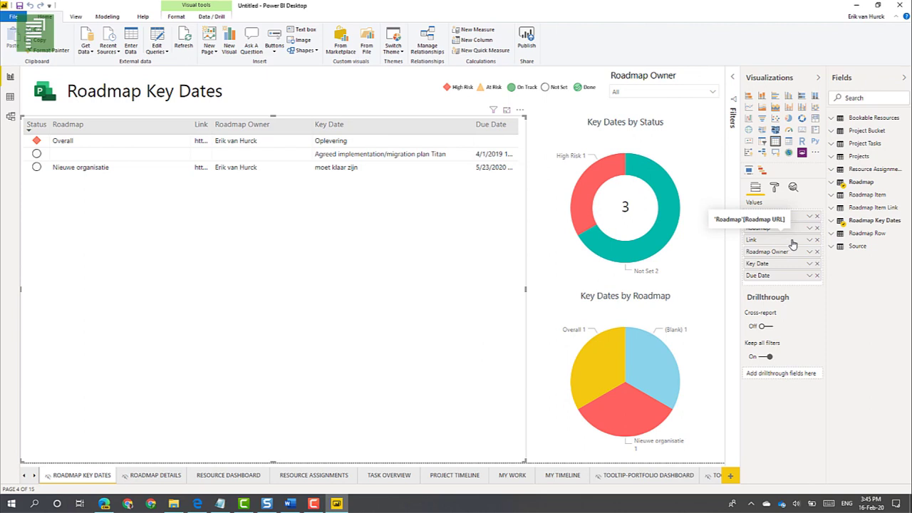
{"action": "left_click", "coordinate": [831, 182]}
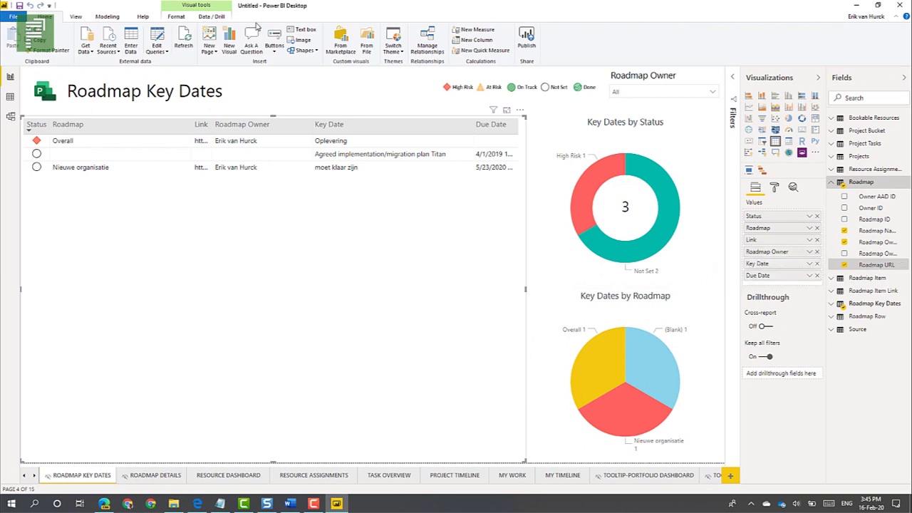
{"action": "left_click", "coordinate": [108, 17]}
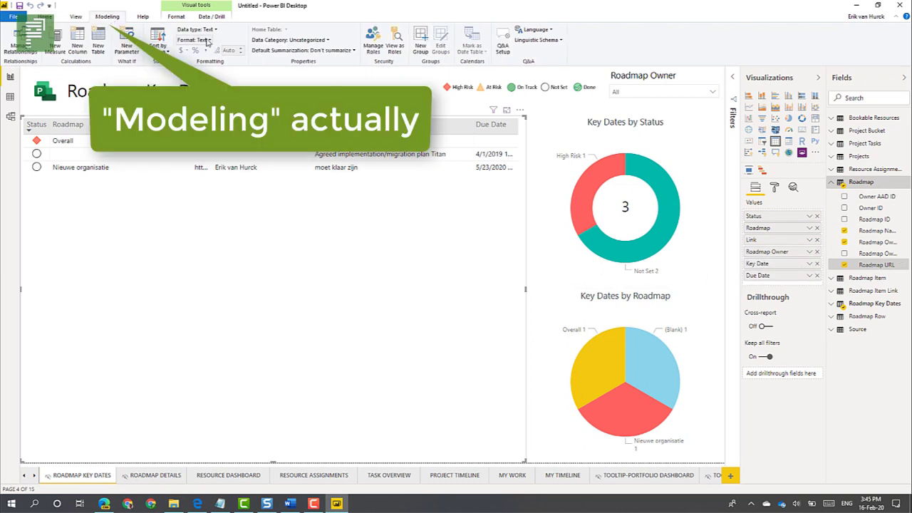
{"action": "left_click", "coordinate": [320, 43]}
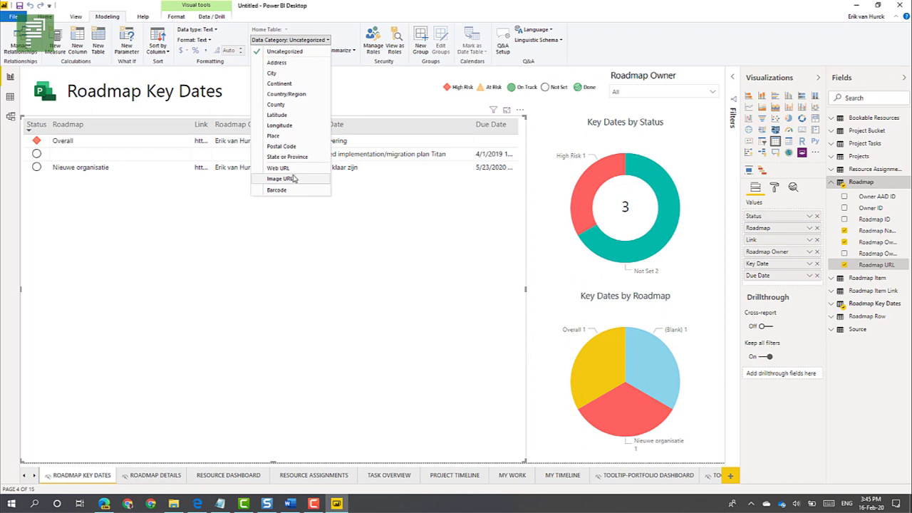
{"action": "key", "text": "Escape"}
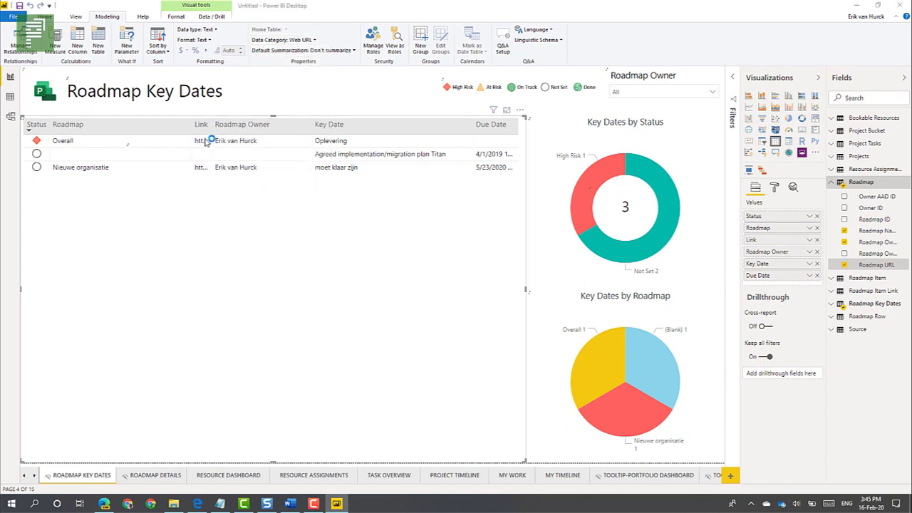
{"action": "left_click", "coordinate": [53, 126]}
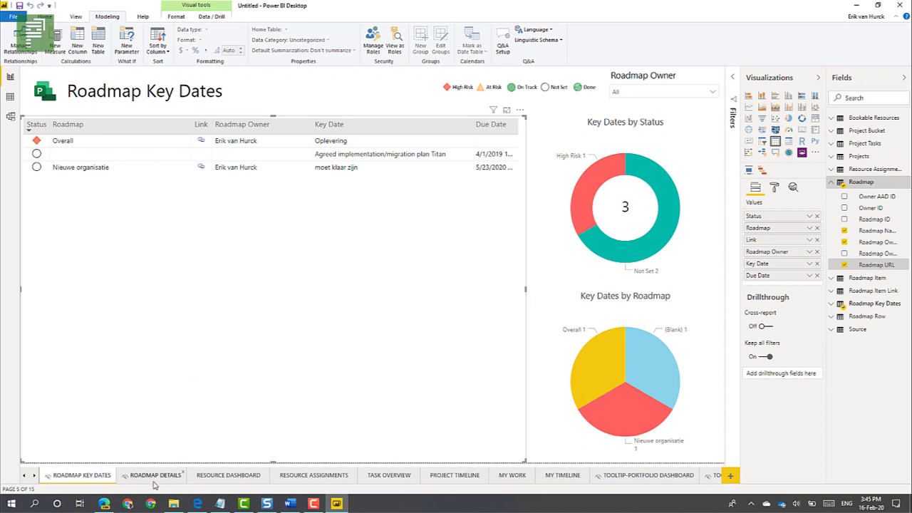
On the Roadmap Details page, set the data category of Roadmap Item's Roadmap External Item Link field to Web URL
{"action": "left_click", "coordinate": [153, 475]}
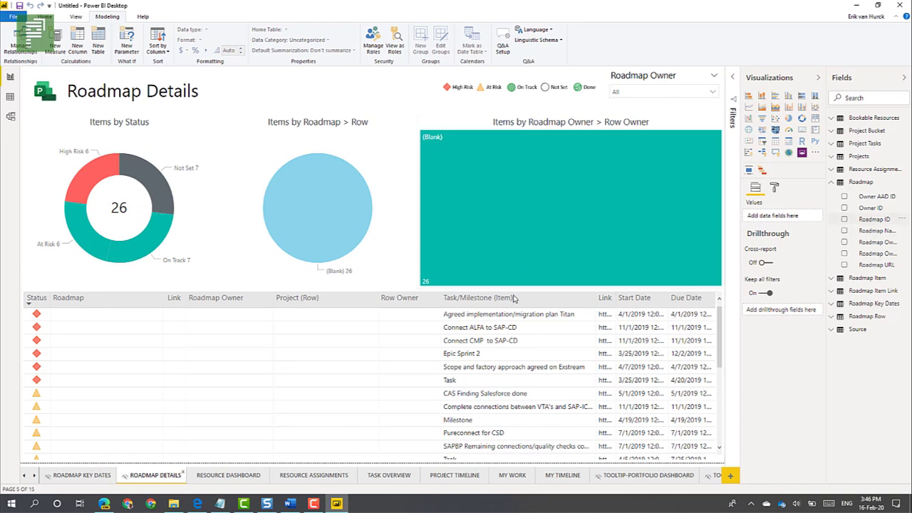
{"action": "left_click", "coordinate": [723, 323]}
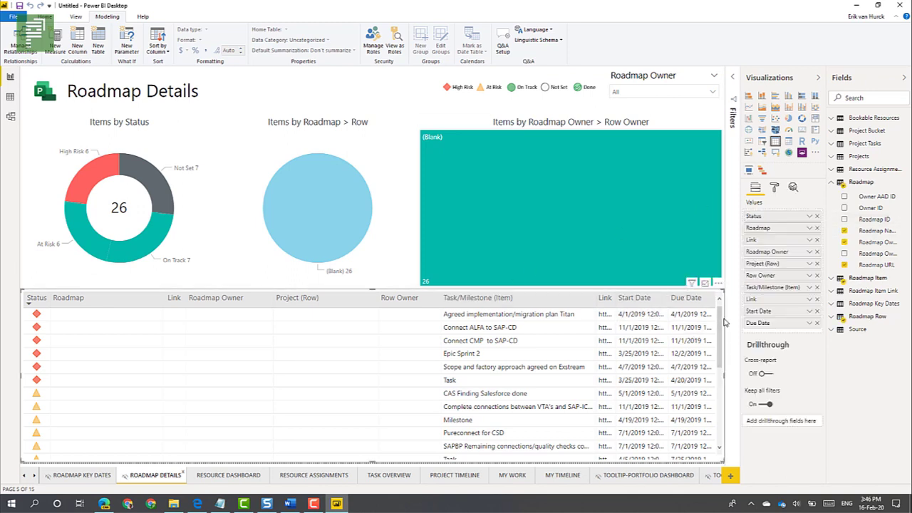
{"action": "left_click", "coordinate": [870, 266]}
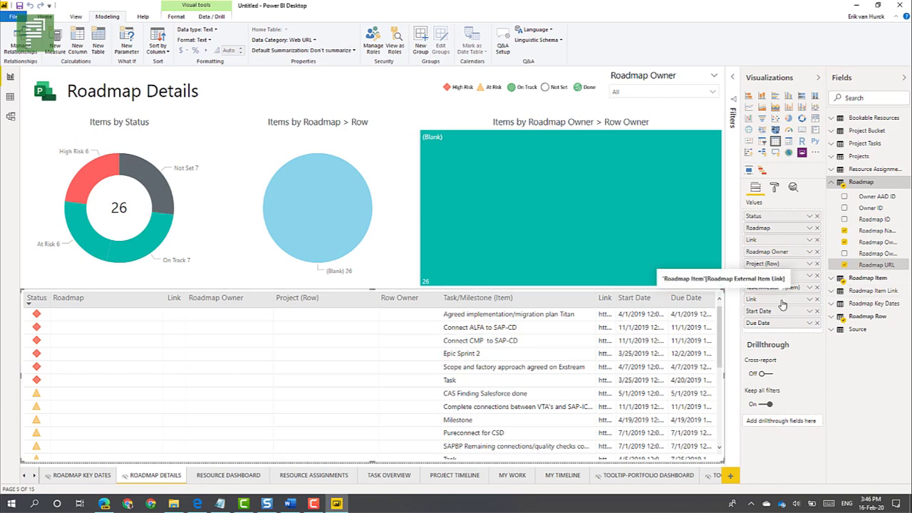
{"action": "left_click", "coordinate": [831, 279]}
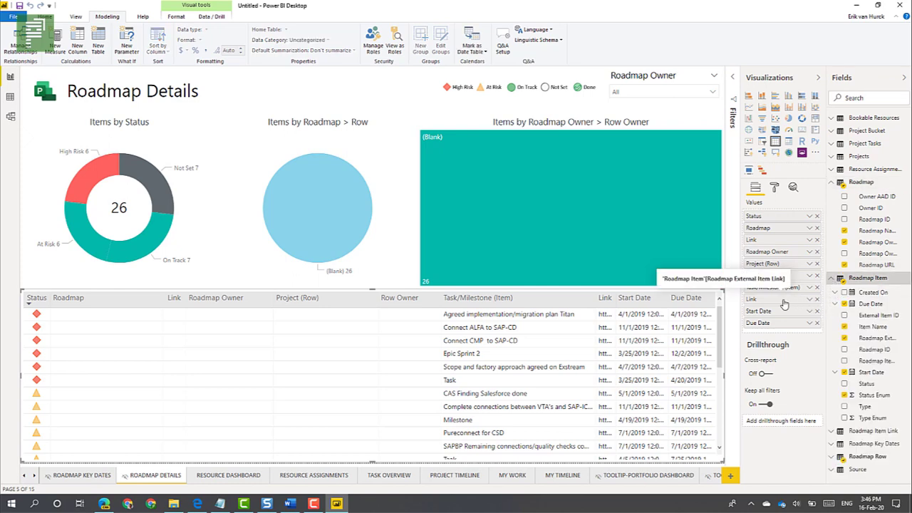
{"action": "left_click", "coordinate": [864, 339]}
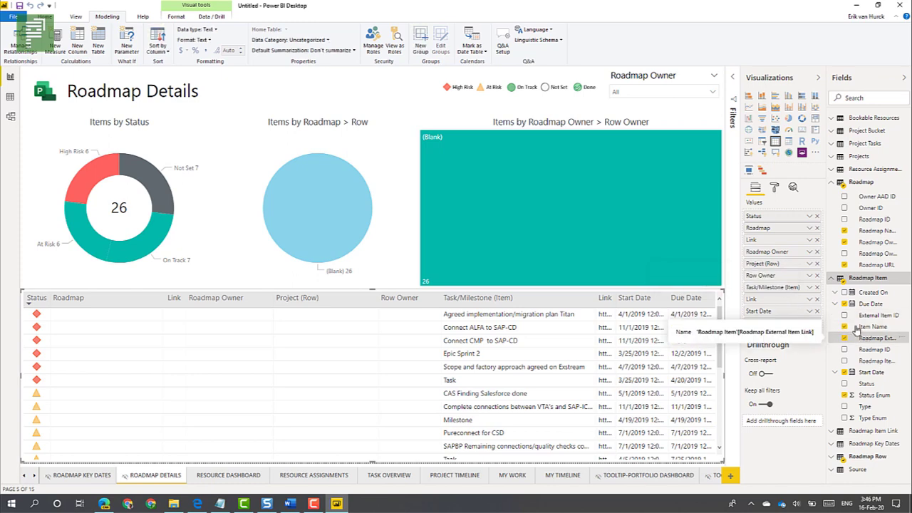
{"action": "left_click", "coordinate": [276, 41]}
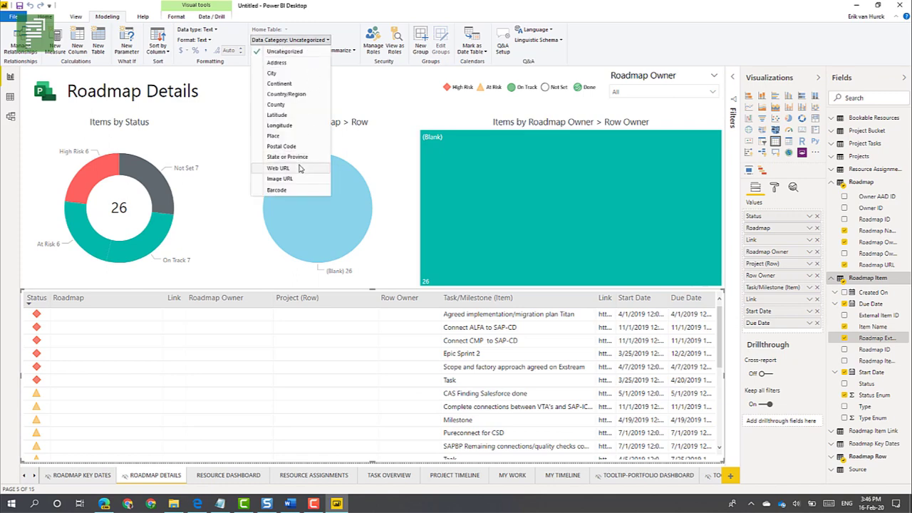
{"action": "left_click", "coordinate": [314, 183]}
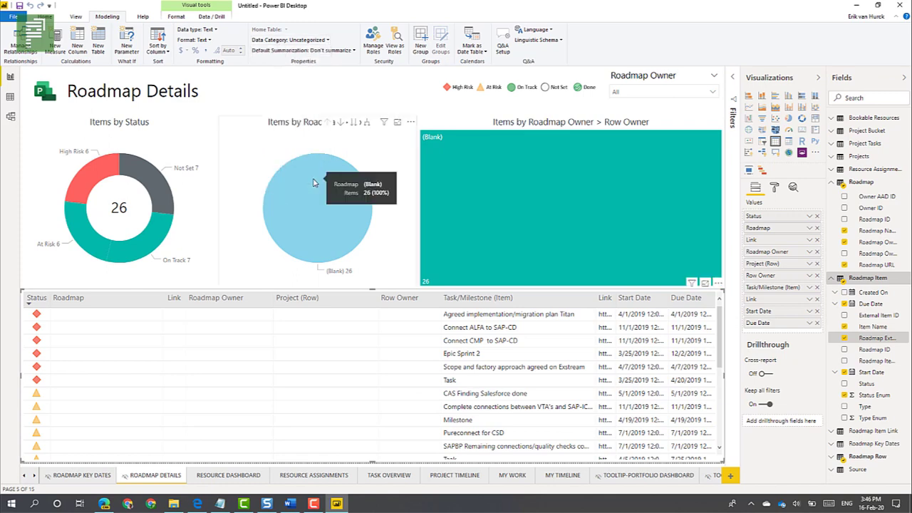
{"action": "left_click", "coordinate": [314, 183]}
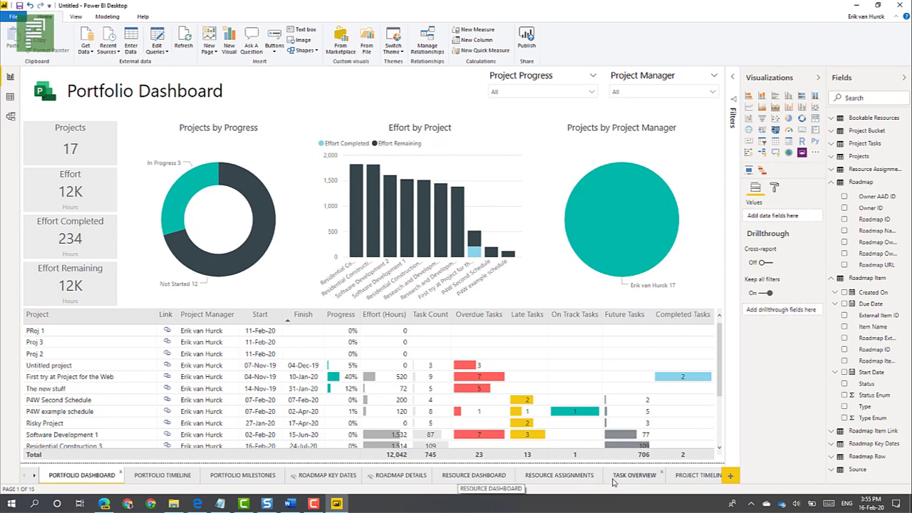
Browse the remaining report pages beyond the Portfolio Dashboard, up to the tooltip pages
{"action": "left_click", "coordinate": [36, 476]}
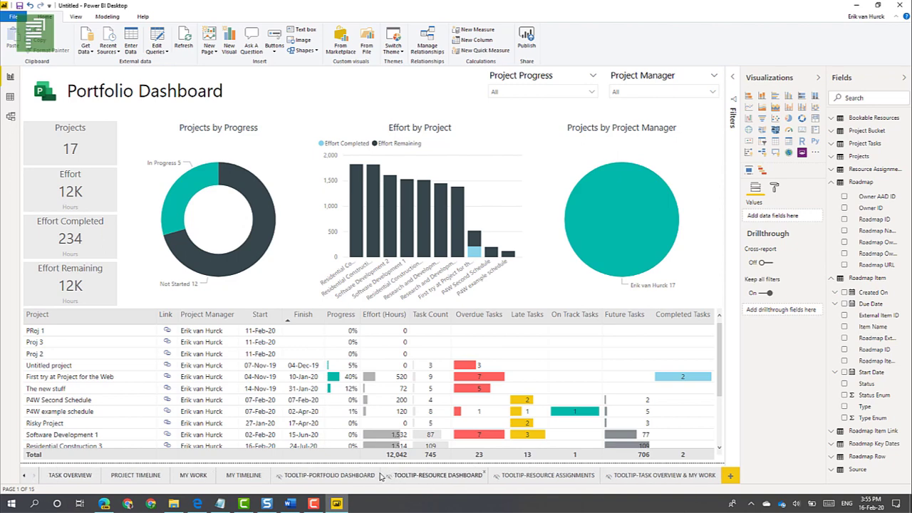